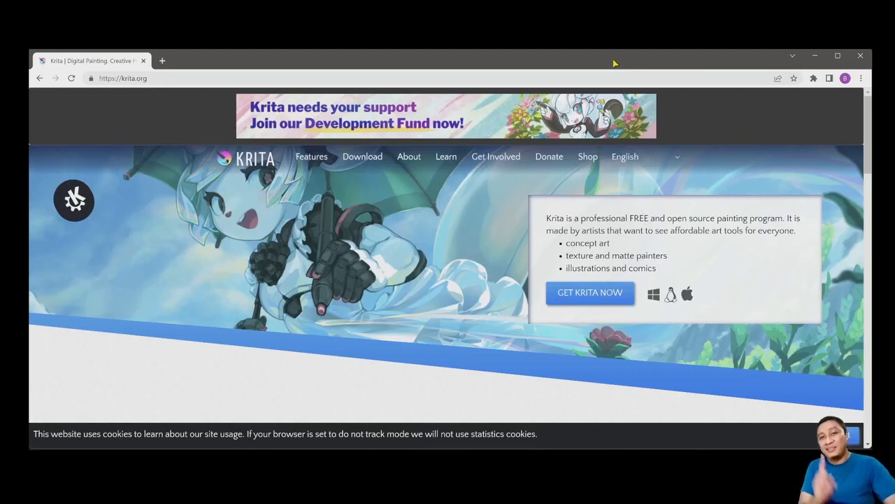
# Step: Look over the Krita website's home page, from the main banner to the community and news sections
pyautogui.scroll(-3, 529, 263)
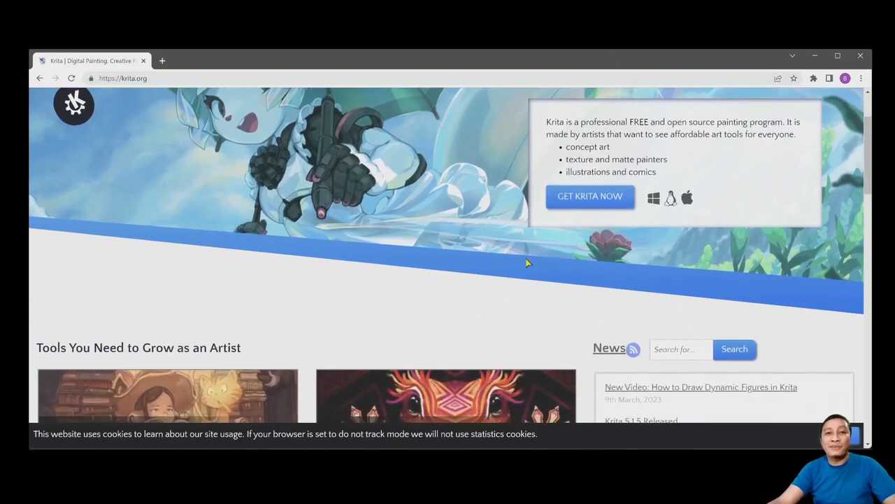
pyautogui.scroll(-2, 529, 263)
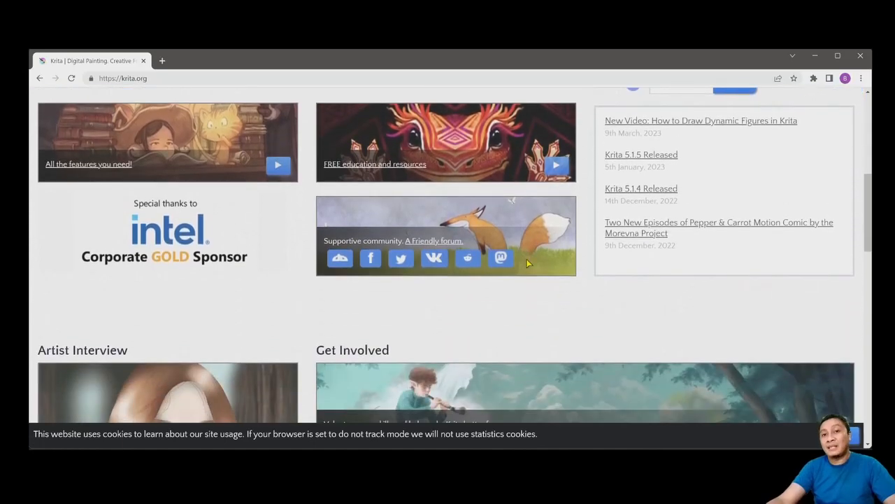
pyautogui.scroll(1, 530, 261)
pyautogui.scroll(5, 529, 260)
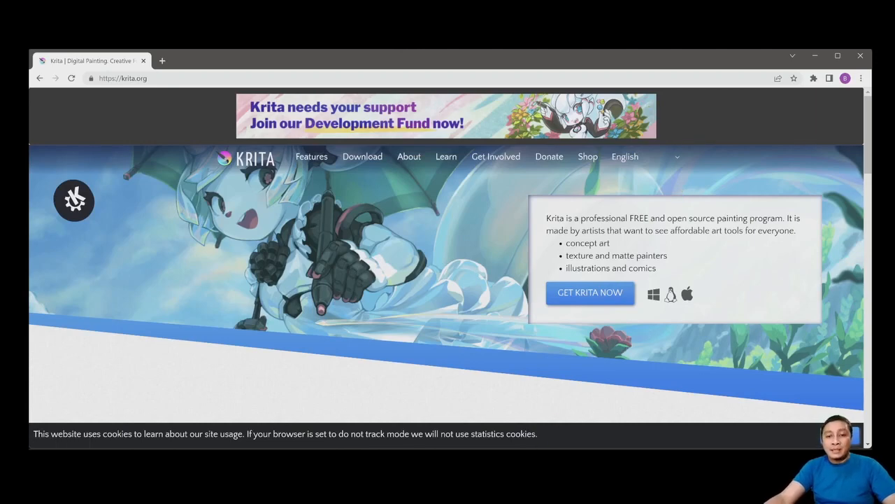
# Step: Switch to Krita and create a new 1920 × 1080 px document at 72 pixels/inch
pyautogui.moveTo(511, 458)
pyautogui.click(513, 437)
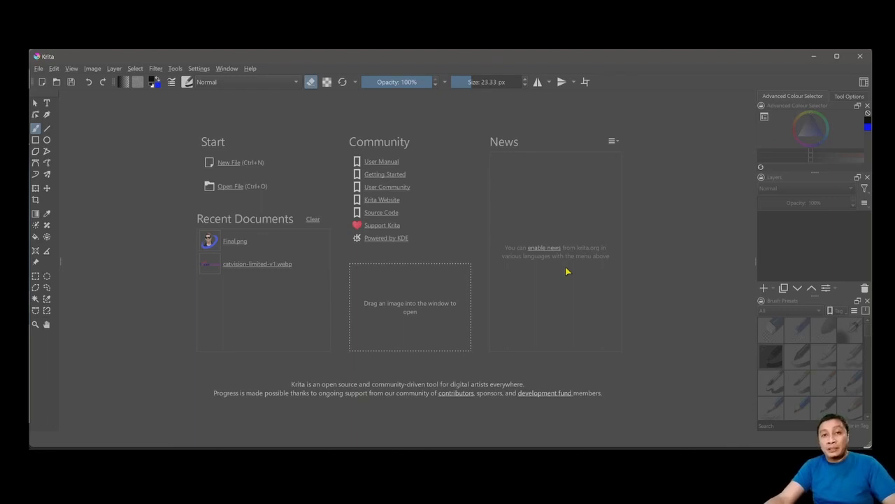
pyautogui.click(233, 166)
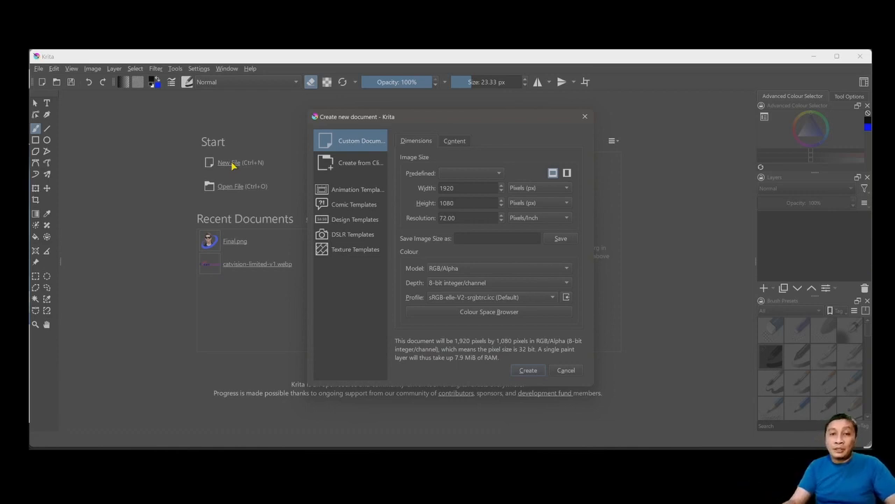
pyautogui.click(523, 370)
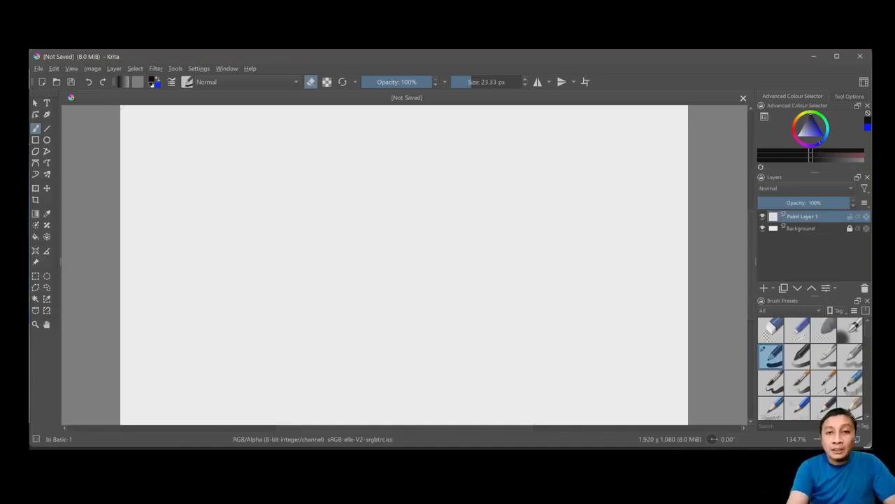
# Step: Paint a solid black silhouette of a round head and rounded body in the middle of the canvas
pyautogui.click(811, 119)
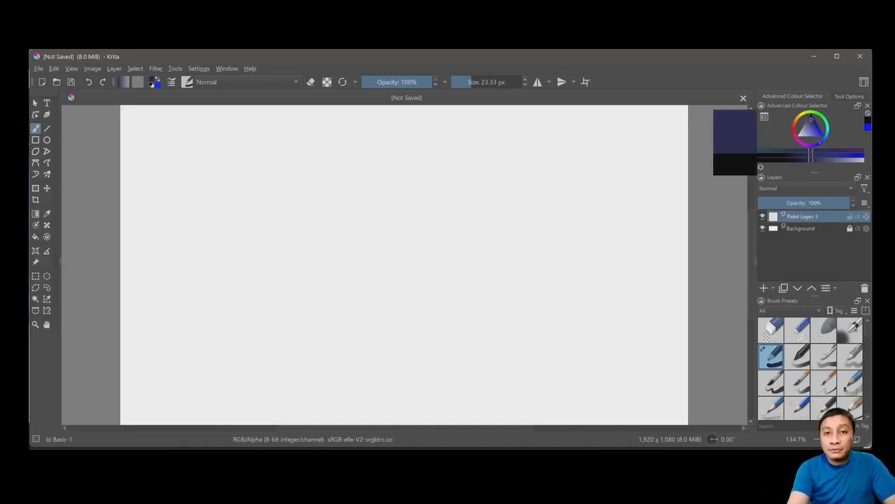
pyautogui.moveTo(811, 116); pyautogui.dragTo(811, 112)
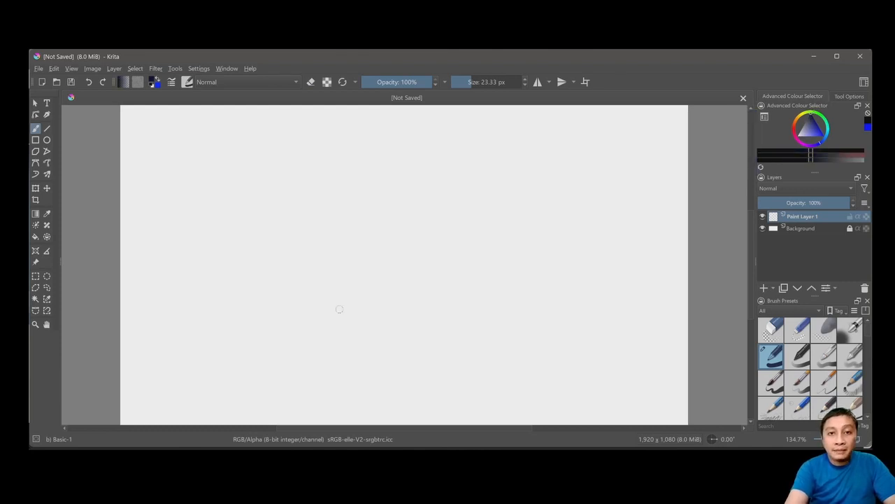
pyautogui.moveTo(348, 324); pyautogui.dragTo(350, 322)
pyautogui.moveTo(358, 270)
pyautogui.mouseDown()
pyautogui.moveTo(377, 252)
pyautogui.moveTo(445, 260)
pyautogui.moveTo(469, 335)
pyautogui.moveTo(351, 315)
pyautogui.moveTo(347, 347)
pyautogui.moveTo(477, 344)
pyautogui.mouseUp()
pyautogui.moveTo(392, 193)
pyautogui.mouseDown()
pyautogui.moveTo(369, 223)
pyautogui.moveTo(426, 212)
pyautogui.moveTo(382, 200)
pyautogui.moveTo(378, 213)
pyautogui.moveTo(402, 203)
pyautogui.moveTo(385, 234)
pyautogui.moveTo(411, 227)
pyautogui.moveTo(360, 291)
pyautogui.moveTo(417, 259)
pyautogui.moveTo(360, 308)
pyautogui.moveTo(393, 289)
pyautogui.moveTo(360, 339)
pyautogui.moveTo(412, 343)
pyautogui.moveTo(440, 265)
pyautogui.moveTo(407, 254)
pyautogui.moveTo(394, 300)
pyautogui.moveTo(428, 276)
pyautogui.moveTo(452, 320)
pyautogui.moveTo(444, 332)
pyautogui.moveTo(384, 323)
pyautogui.moveTo(429, 324)
pyautogui.moveTo(422, 278)
pyautogui.moveTo(443, 275)
pyautogui.moveTo(447, 297)
pyautogui.moveTo(425, 253)
pyautogui.moveTo(467, 342)
pyautogui.moveTo(357, 339)
pyautogui.moveTo(432, 313)
pyautogui.moveTo(439, 295)
pyautogui.mouseUp()
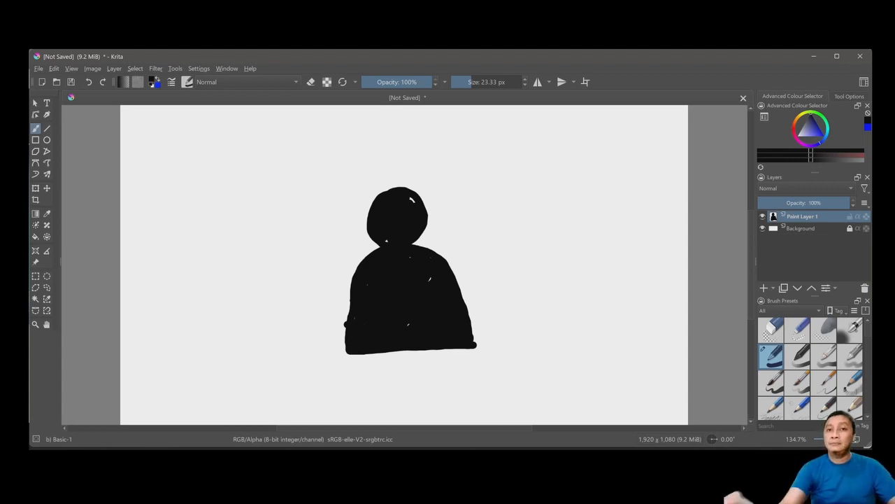
# Step: Paint a tilted blue elliptical ring around the silhouette, crossing its head and body
pyautogui.moveTo(813, 123); pyautogui.dragTo(824, 136)
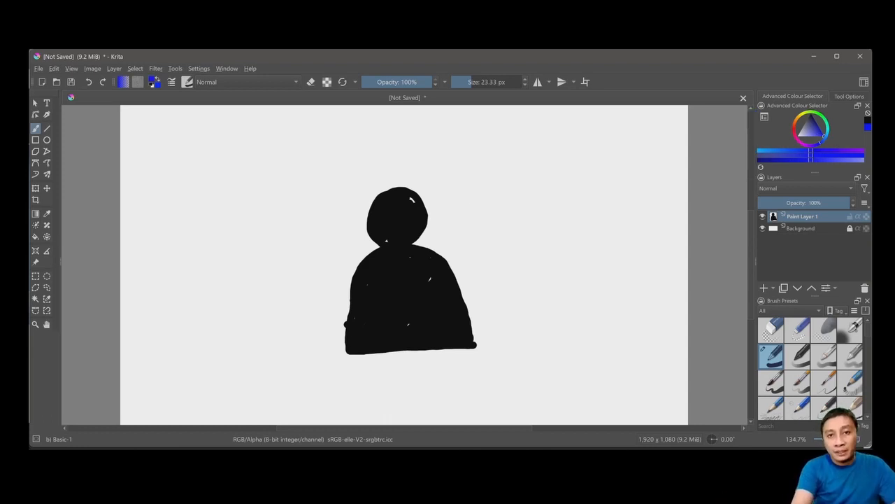
pyautogui.moveTo(516, 194)
pyautogui.mouseDown()
pyautogui.moveTo(411, 215)
pyautogui.moveTo(295, 270)
pyautogui.moveTo(318, 339)
pyautogui.moveTo(471, 291)
pyautogui.moveTo(516, 200)
pyautogui.moveTo(353, 244)
pyautogui.moveTo(308, 307)
pyautogui.moveTo(430, 295)
pyautogui.moveTo(515, 229)
pyautogui.moveTo(477, 204)
pyautogui.moveTo(349, 244)
pyautogui.moveTo(294, 288)
pyautogui.moveTo(307, 323)
pyautogui.moveTo(346, 327)
pyautogui.moveTo(427, 312)
pyautogui.moveTo(489, 281)
pyautogui.moveTo(522, 236)
pyautogui.moveTo(513, 210)
pyautogui.mouseUp()
pyautogui.hotkey('ctrl', 'z')
pyautogui.moveTo(312, 274)
pyautogui.mouseDown()
pyautogui.moveTo(293, 304)
pyautogui.moveTo(312, 319)
pyautogui.moveTo(378, 319)
pyautogui.moveTo(458, 295)
pyautogui.moveTo(493, 273)
pyautogui.moveTo(514, 237)
pyautogui.moveTo(521, 210)
pyautogui.moveTo(491, 202)
pyautogui.moveTo(521, 206)
pyautogui.moveTo(528, 228)
pyautogui.moveTo(505, 272)
pyautogui.mouseUp()
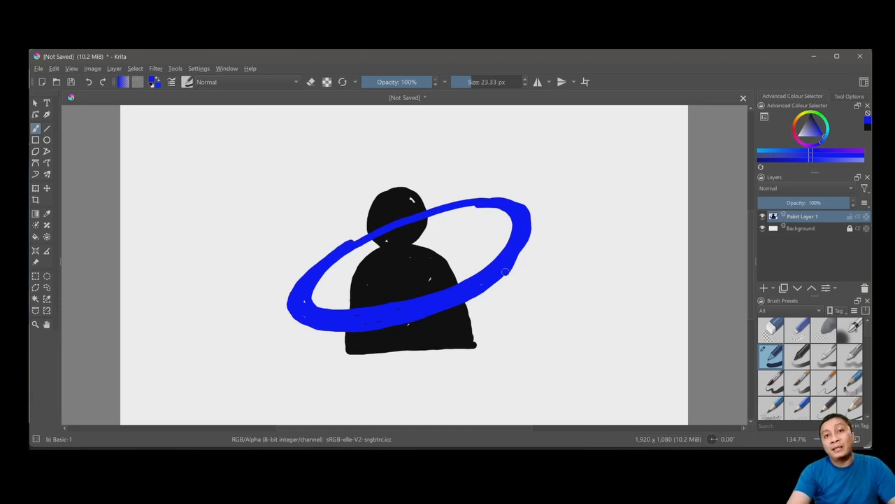
# Step: Paint black over the ring where it crosses the head, and rework the silhouette's base with a black stroke and the eraser
pyautogui.click(812, 114)
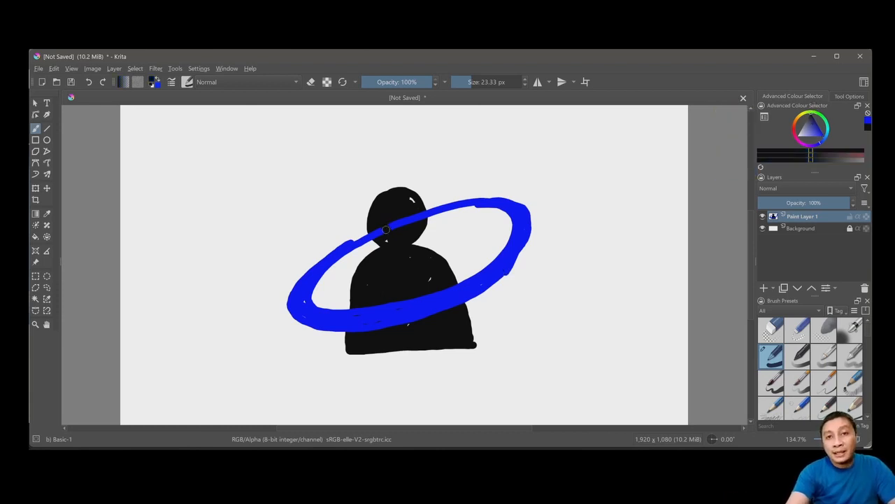
pyautogui.moveTo(390, 230); pyautogui.dragTo(420, 213)
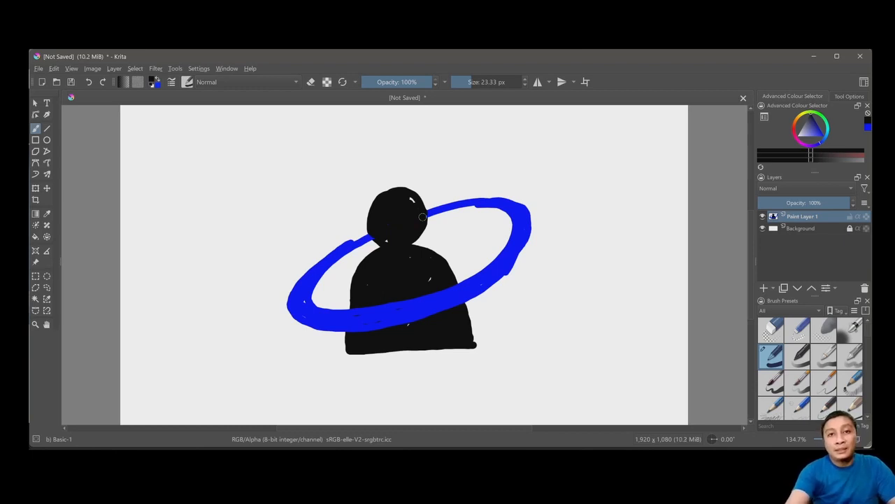
pyautogui.moveTo(358, 349); pyautogui.dragTo(475, 348)
pyautogui.press('e')
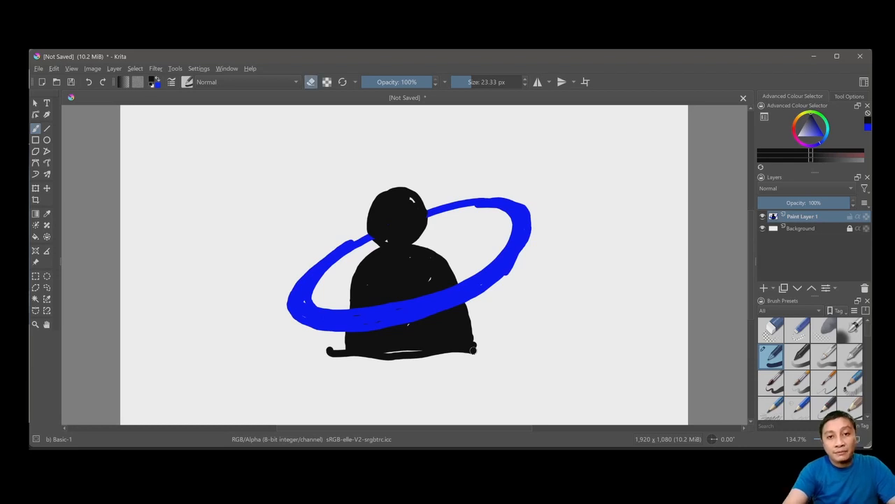
pyautogui.moveTo(329, 350)
pyautogui.mouseDown()
pyautogui.moveTo(469, 352)
pyautogui.moveTo(377, 355)
pyautogui.moveTo(464, 352)
pyautogui.moveTo(441, 353)
pyautogui.moveTo(495, 327)
pyautogui.moveTo(463, 309)
pyautogui.moveTo(340, 339)
pyautogui.moveTo(390, 334)
pyautogui.moveTo(468, 306)
pyautogui.moveTo(431, 331)
pyautogui.moveTo(377, 339)
pyautogui.moveTo(437, 326)
pyautogui.moveTo(378, 345)
pyautogui.moveTo(448, 337)
pyautogui.moveTo(369, 358)
pyautogui.moveTo(326, 343)
pyautogui.moveTo(330, 355)
pyautogui.mouseUp()
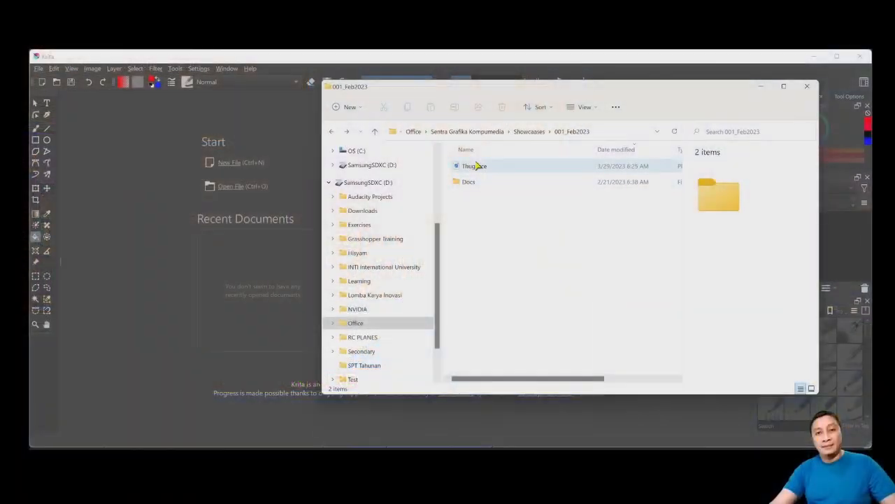
# Step: Preview ThugFace.png from the 001_Feb2023 folder, bring Rhino up in place of Krita, and close the preview
pyautogui.click(475, 165)
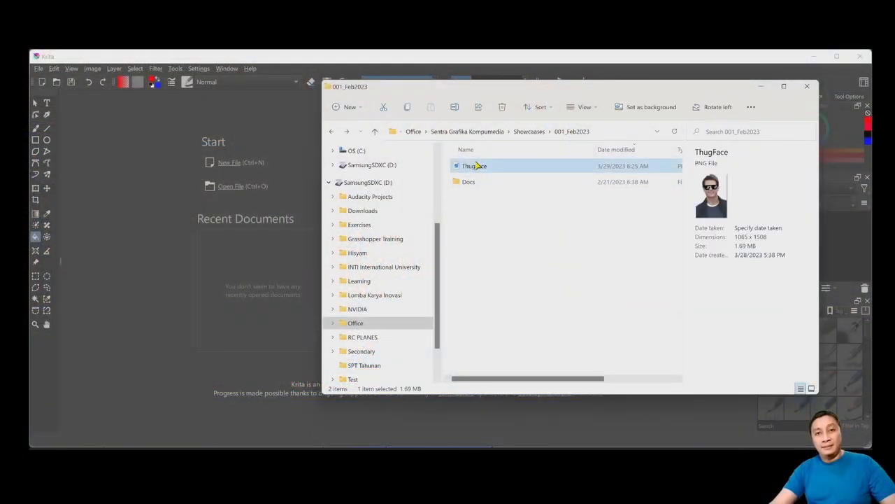
pyautogui.doubleClick(475, 166)
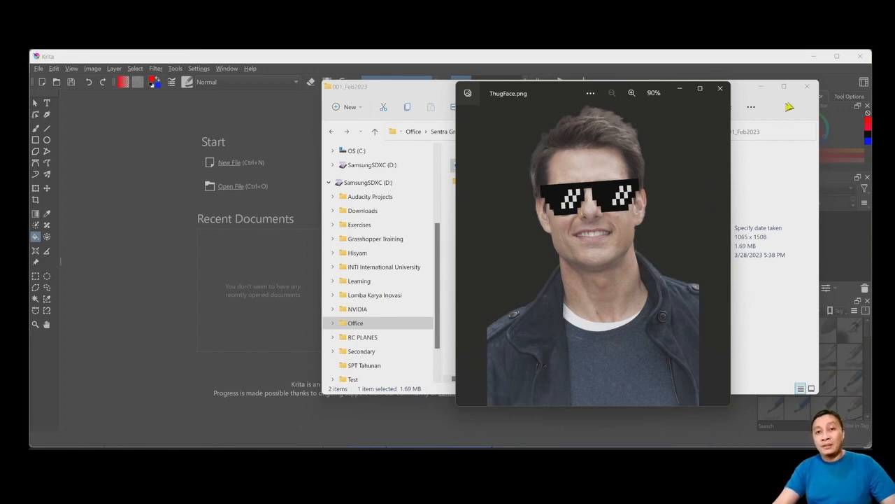
pyautogui.click(814, 57)
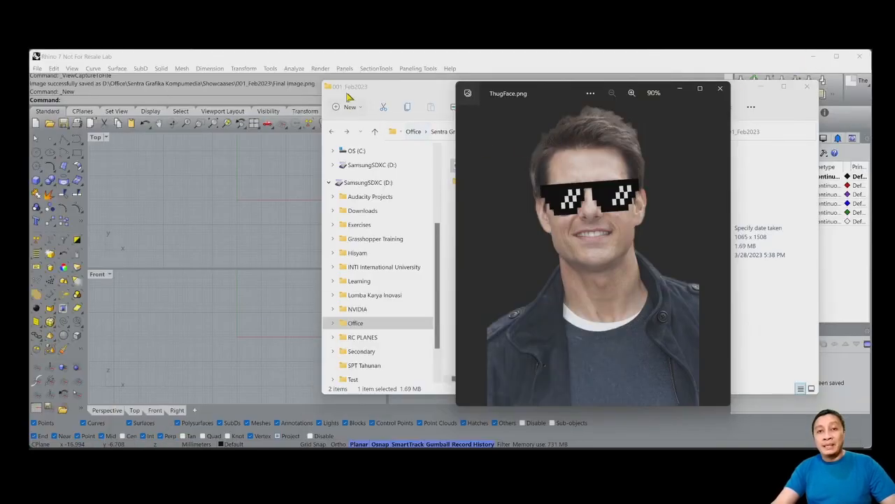
pyautogui.click(720, 88)
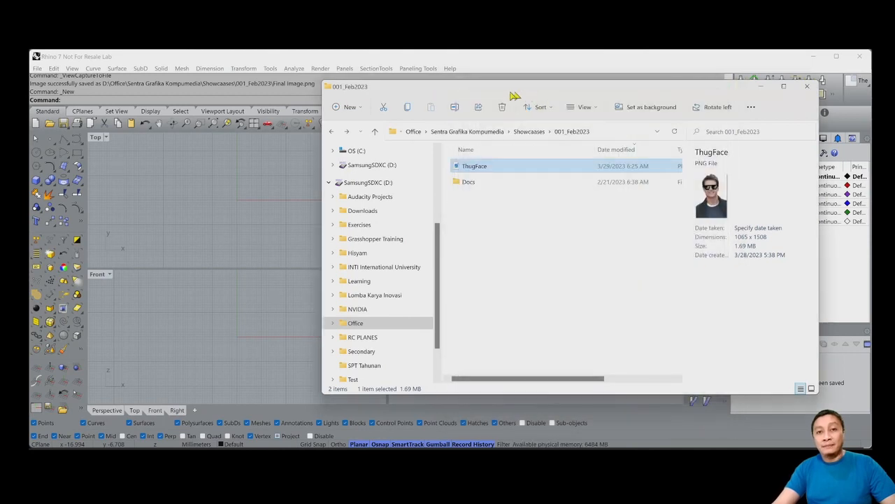
# Step: Insert ThugFace.png into Rhino as a Picture, placed upright in the Front view
pyautogui.moveTo(503, 90); pyautogui.dragTo(584, 86)
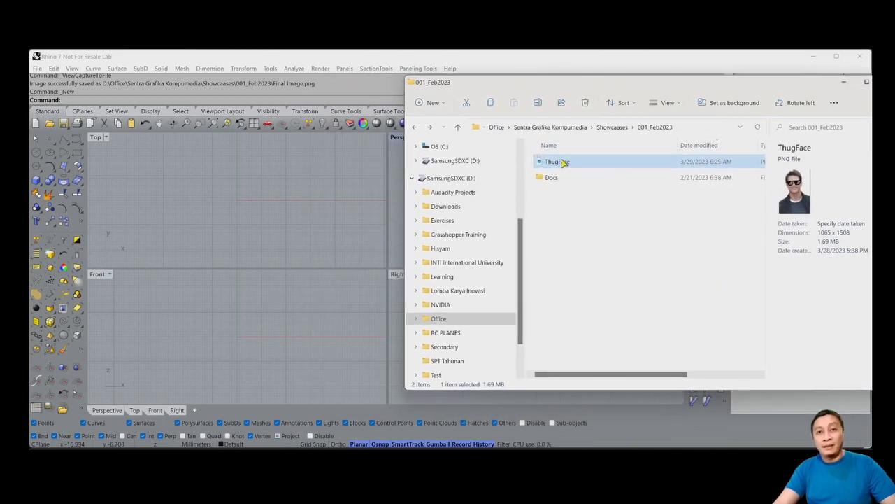
pyautogui.moveTo(563, 162); pyautogui.dragTo(210, 323)
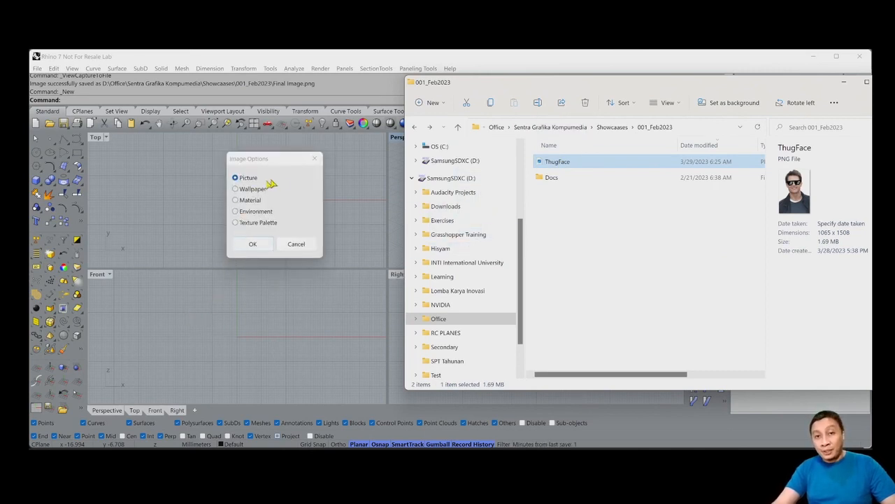
pyautogui.moveTo(275, 160); pyautogui.dragTo(301, 153)
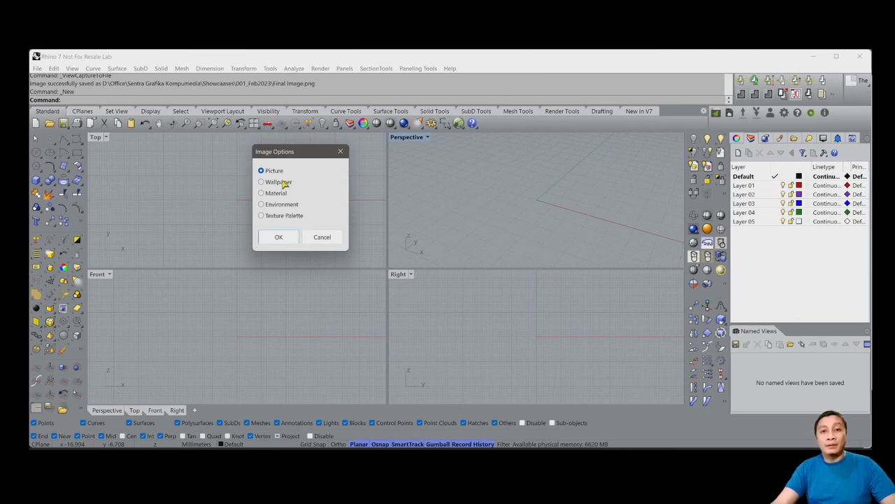
pyautogui.click(281, 239)
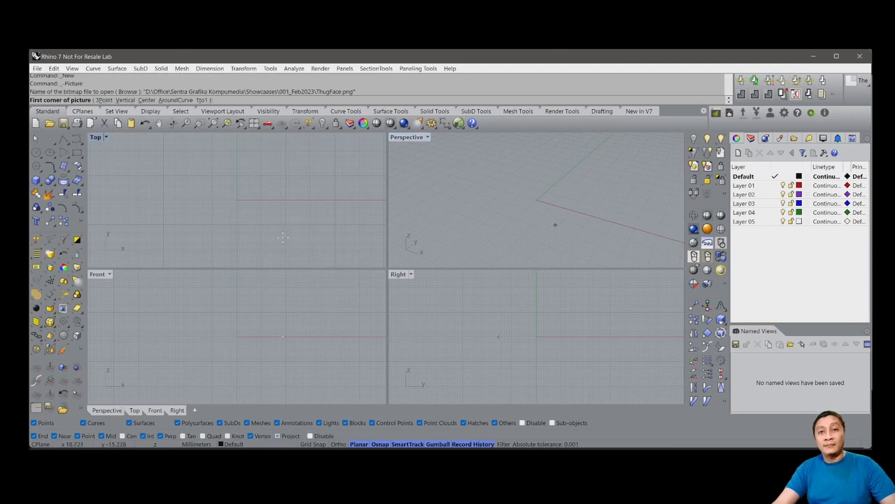
pyautogui.click(180, 281)
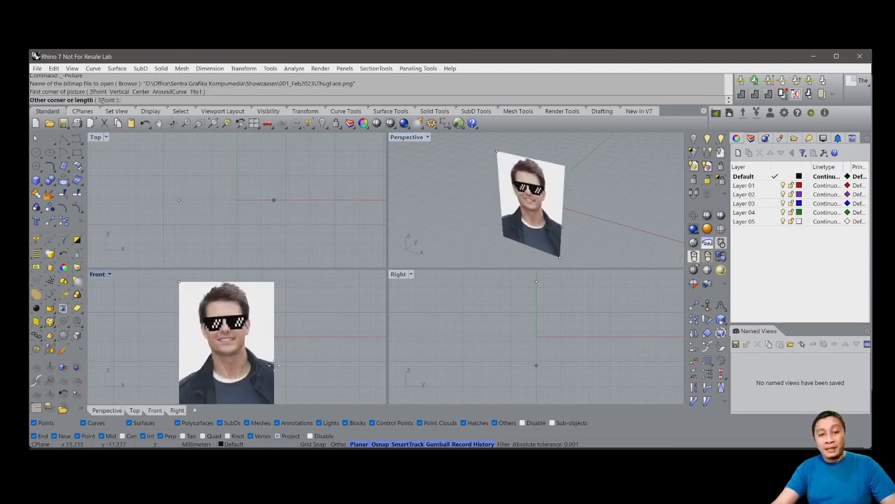
pyautogui.click(260, 347)
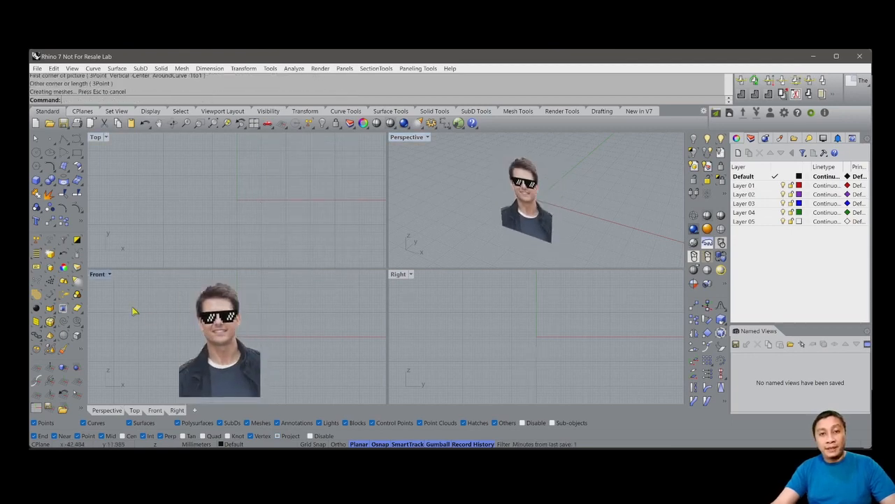
# Step: Maximize the Front view and draw a circle centred just below the chin that encloses nearly the whole portrait
pyautogui.doubleClick(98, 275)
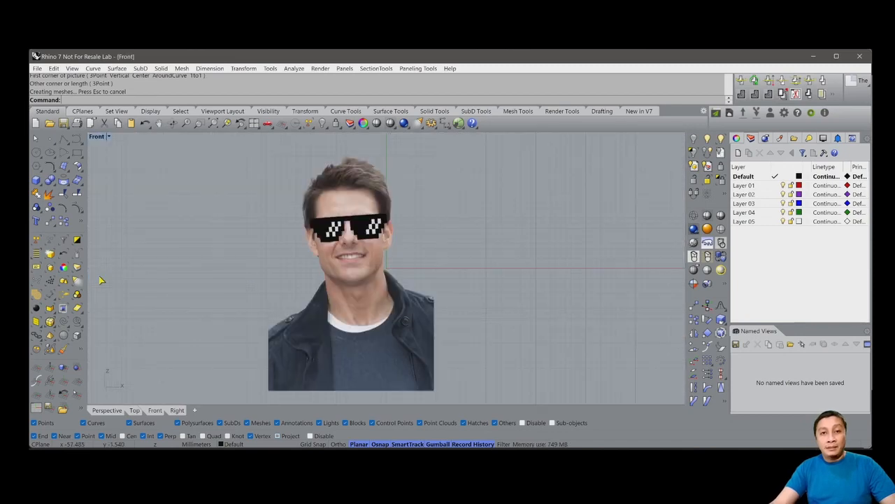
pyautogui.moveTo(408, 268); pyautogui.dragTo(509, 257, button='right')
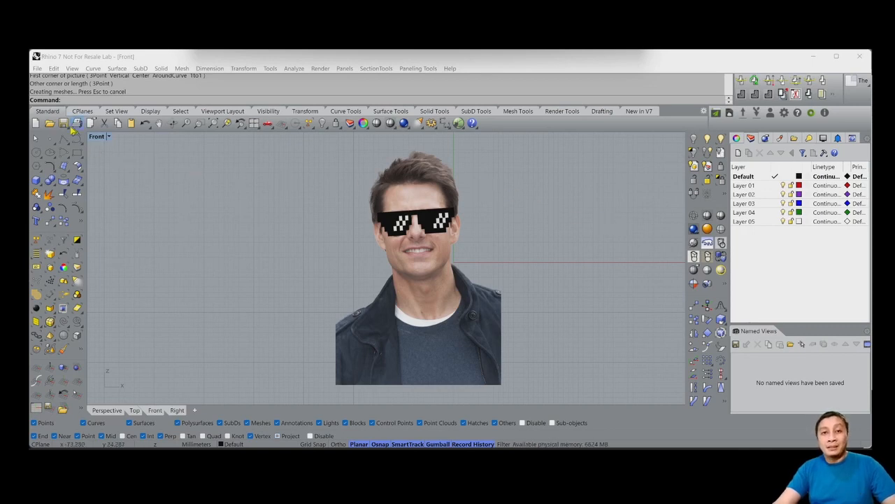
pyautogui.click(37, 165)
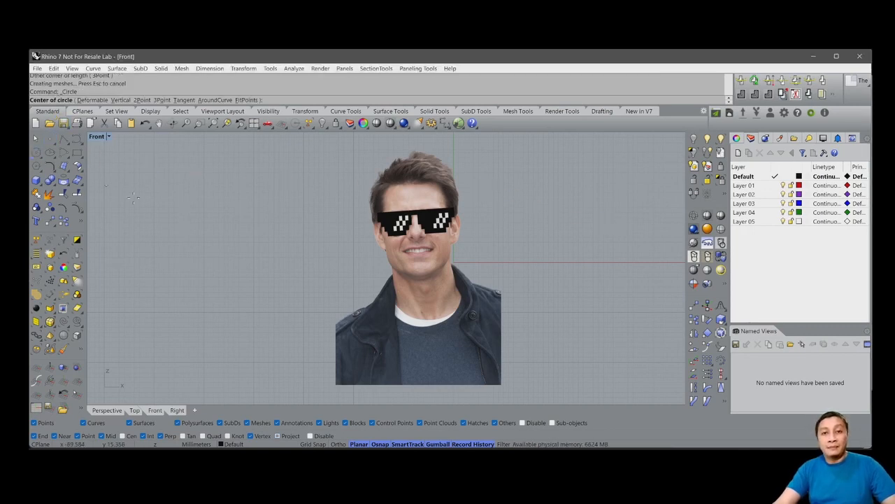
pyautogui.click(424, 269)
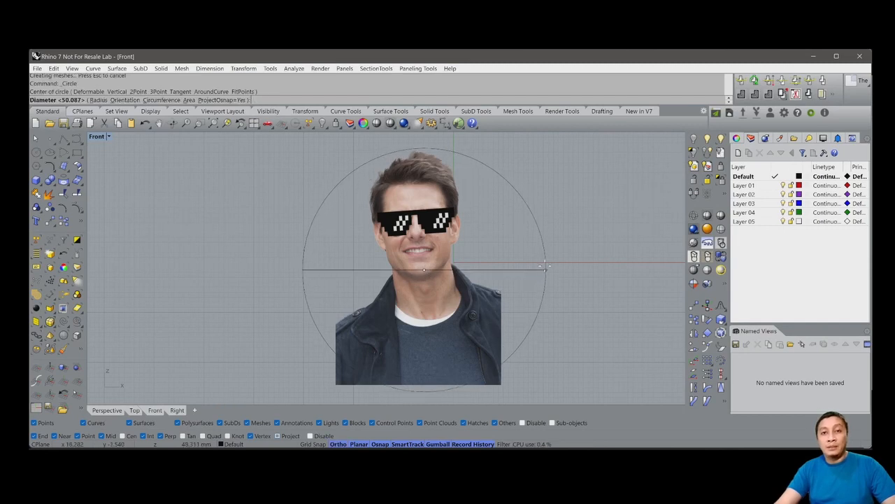
pyautogui.click(554, 269)
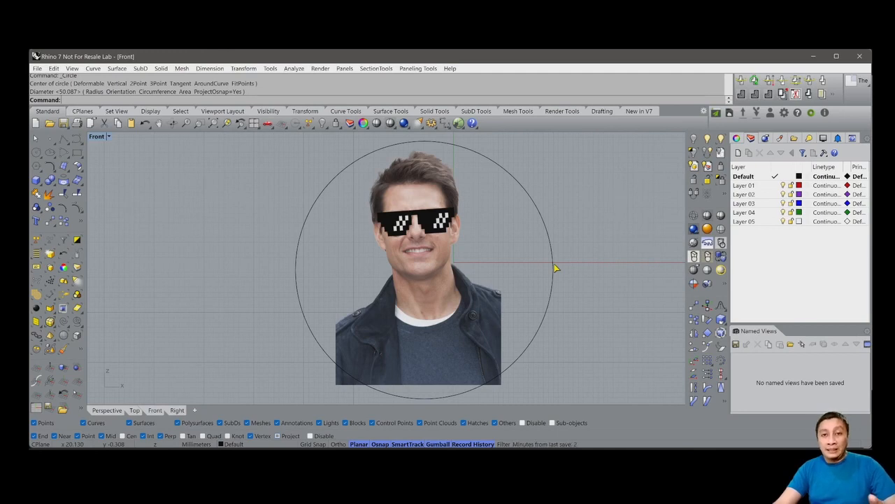
# Step: Duplicate the circle in place and scale the copy down uniformly to form a smaller concentric circle
pyautogui.click(555, 268)
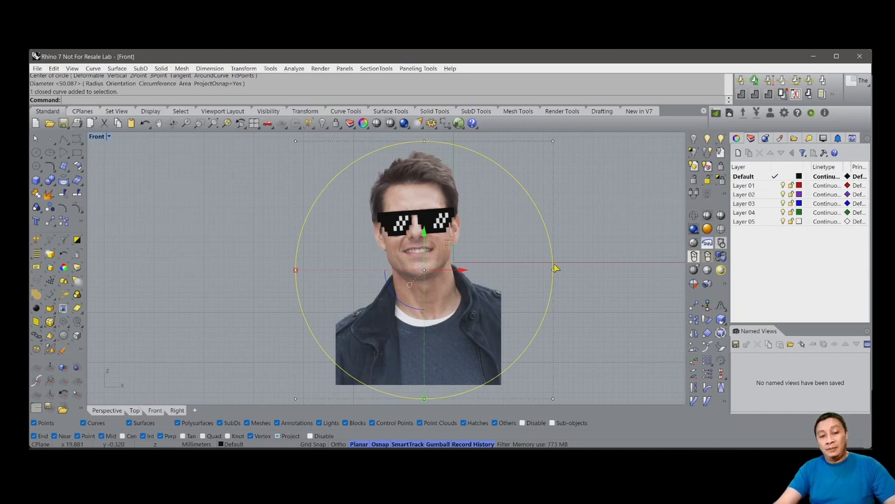
pyautogui.hotkey('ctrl', 'c')
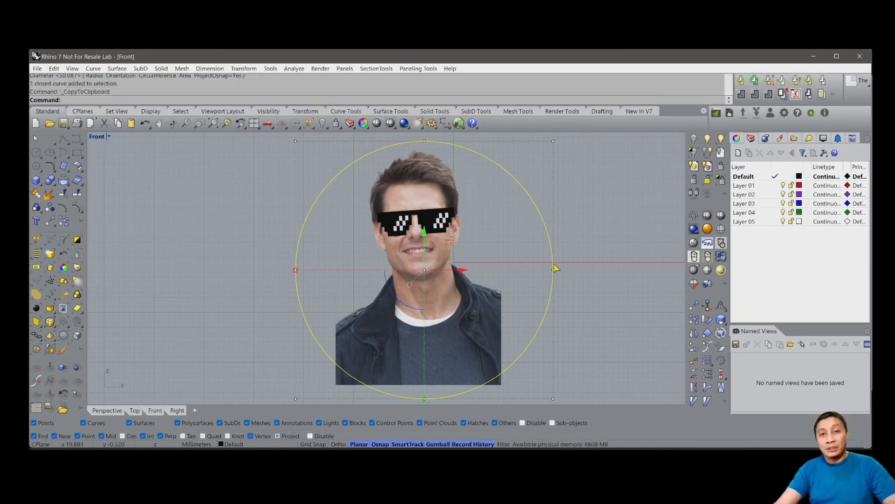
pyautogui.hotkey('ctrl', 'v')
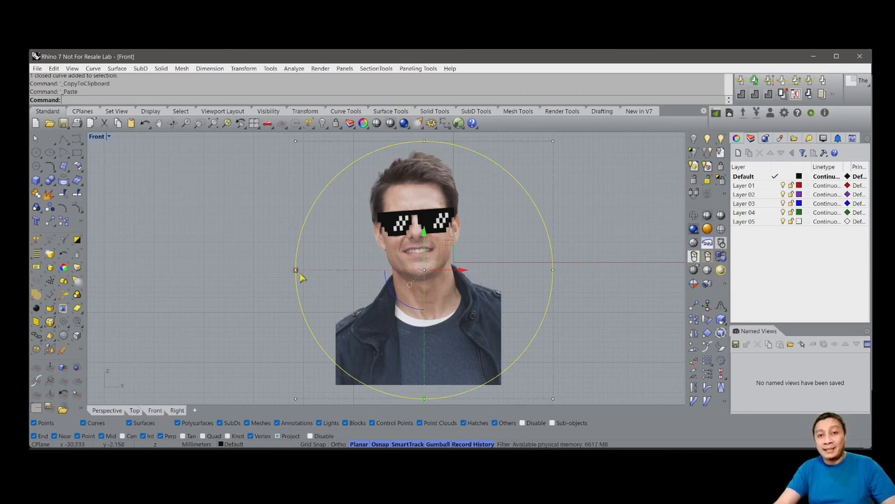
pyautogui.keyDown('shift'); pyautogui.moveTo(298, 270); pyautogui.dragTo(317, 273); pyautogui.keyUp('shift')
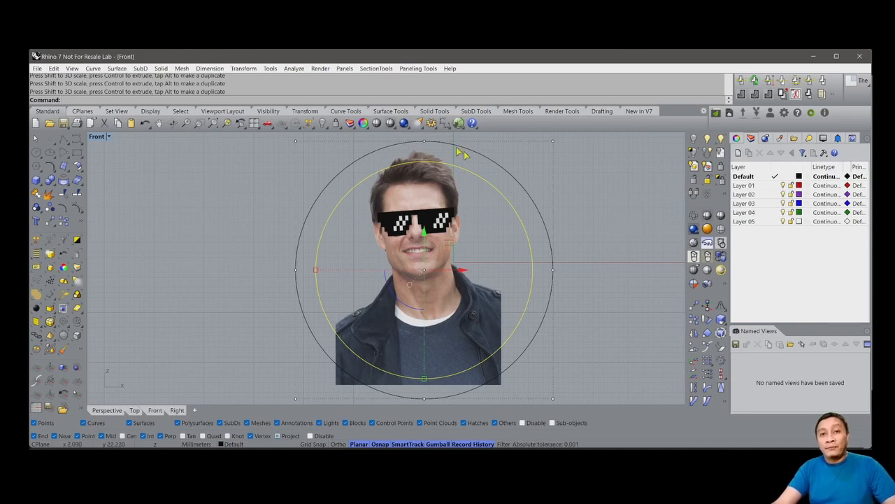
# Step: Fill the band between the two concentric circles with a planar surface and display the Front view in Shaded mode
pyautogui.click(405, 115)
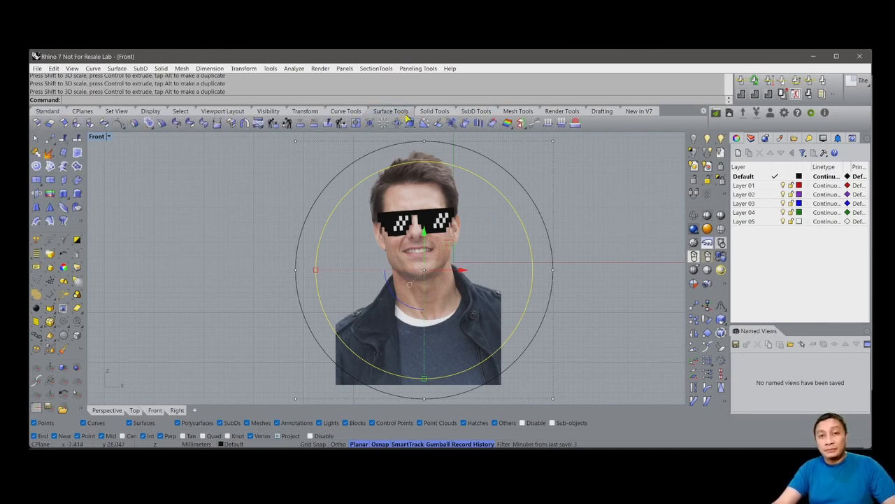
pyautogui.click(230, 223)
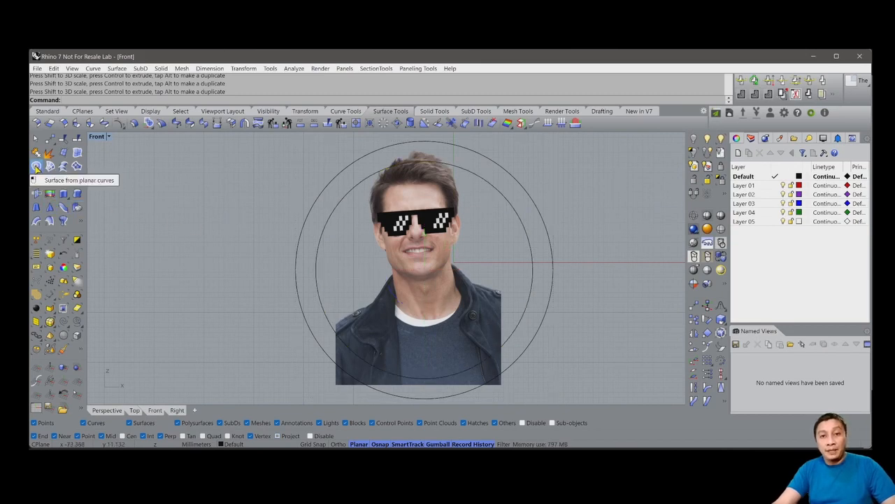
pyautogui.click(36, 167)
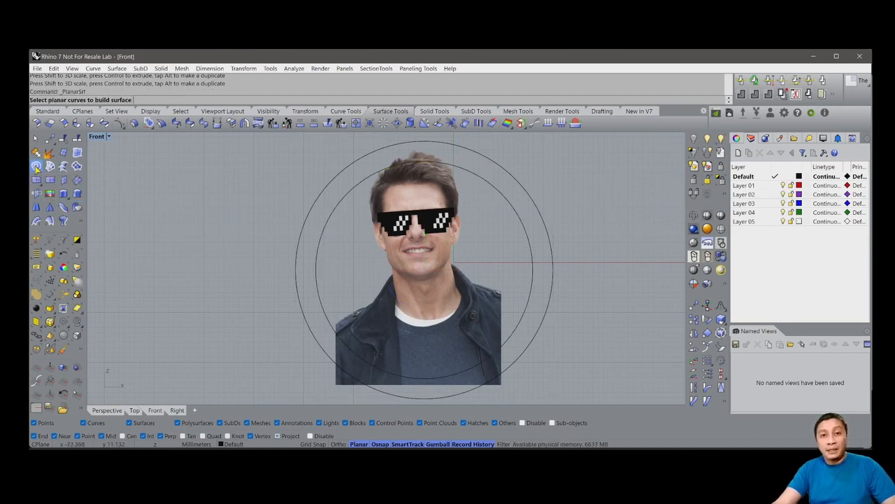
pyautogui.click(301, 233)
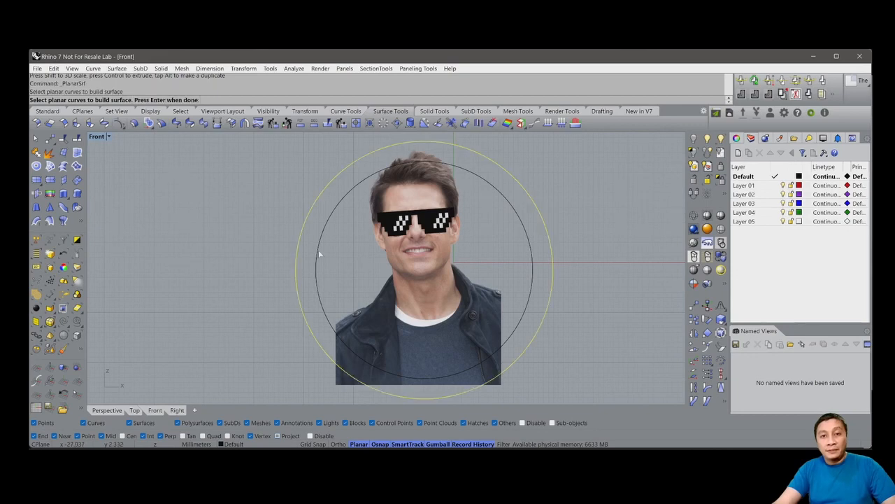
pyautogui.click(318, 253)
pyautogui.press('Return')
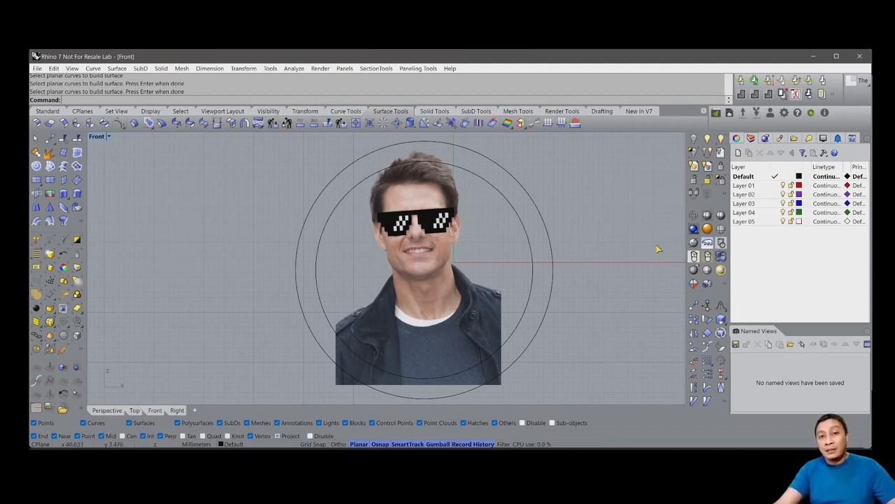
pyautogui.click(708, 216)
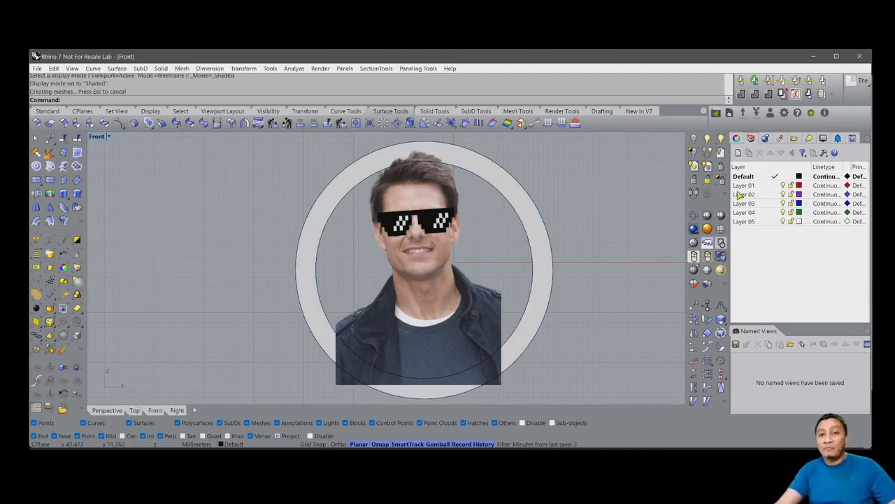
# Step: Delete the unused layers Layer 01 through Layer 05, keeping only the Default layer
pyautogui.click(745, 185)
pyautogui.keyDown('shift'); pyautogui.click(753, 223); pyautogui.keyUp('shift')
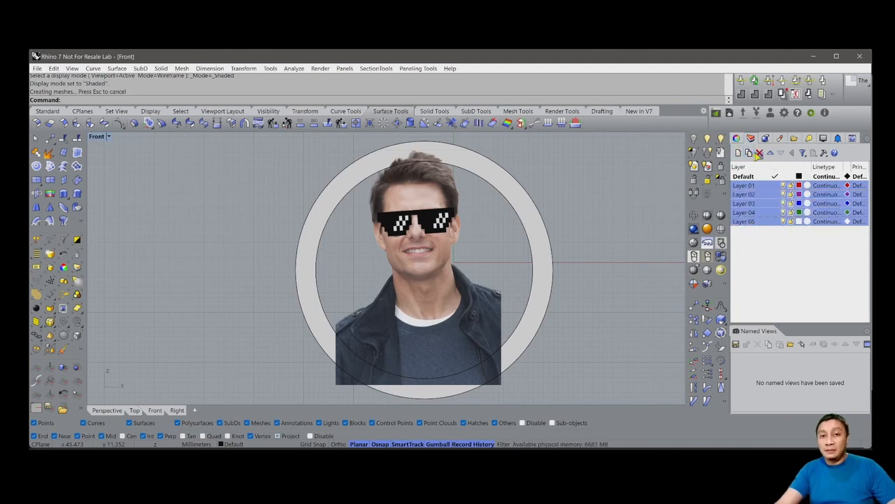
pyautogui.click(759, 152)
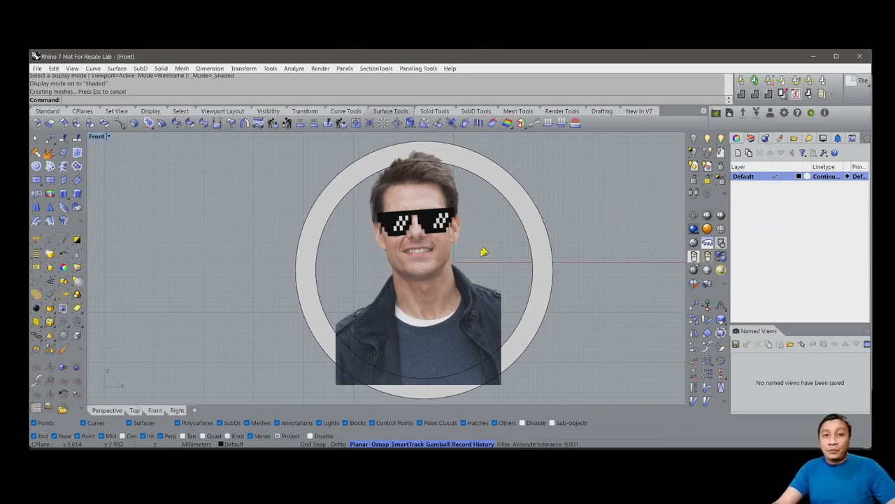
# Step: Delete the outer and inner circle curves, accepting the broken history and keeping the ring surface
pyautogui.click(545, 226)
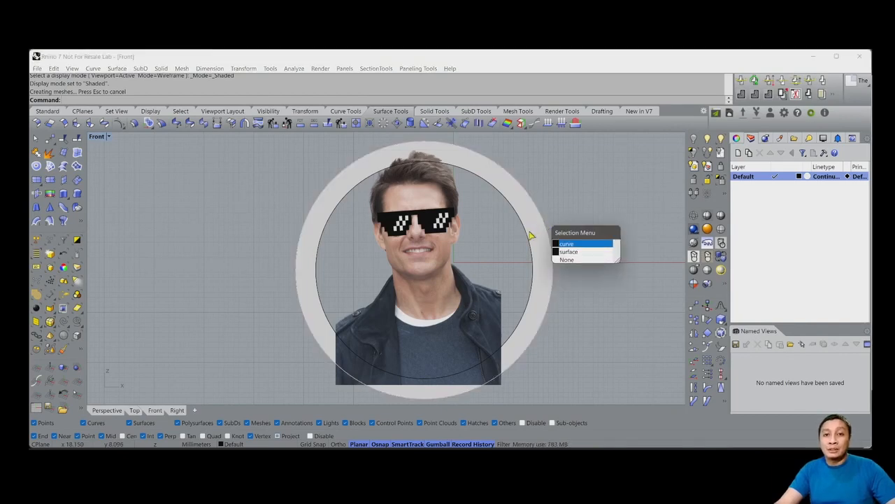
pyautogui.click(577, 249)
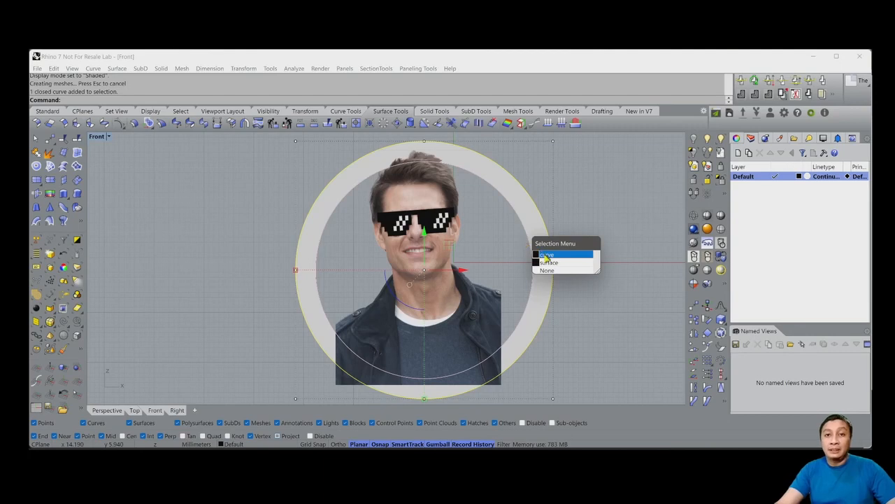
pyautogui.click(548, 255)
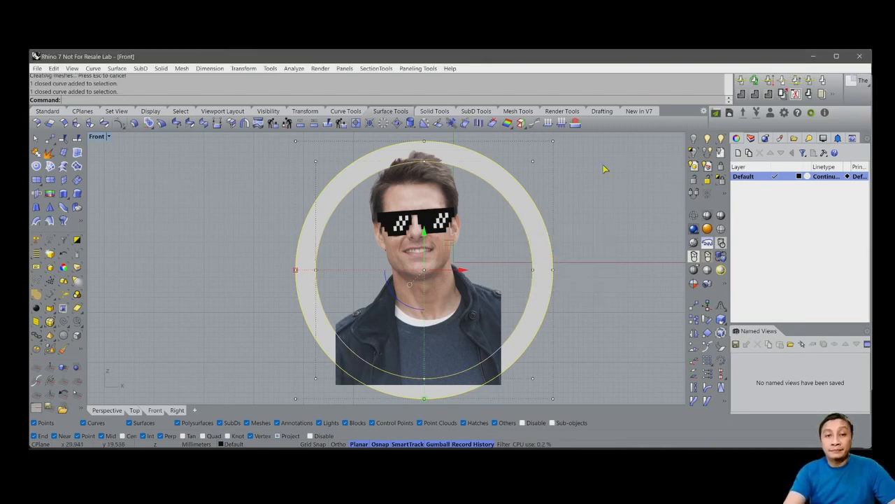
pyautogui.press('Delete')
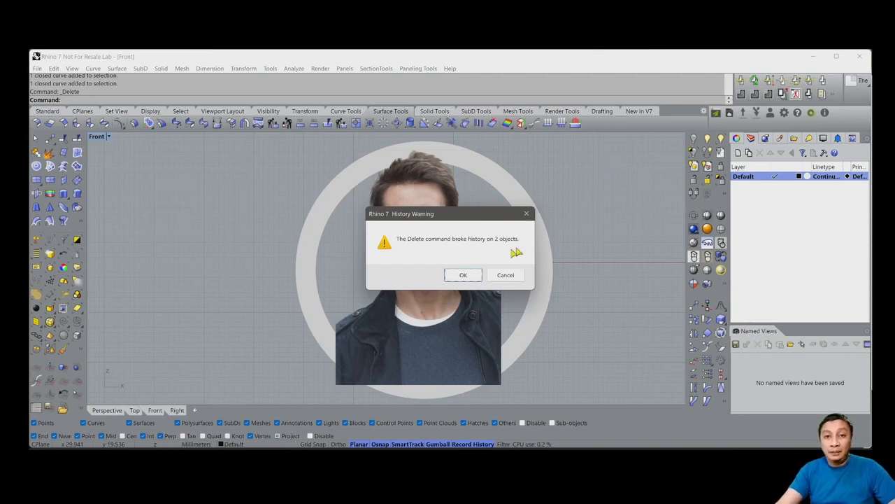
pyautogui.click(463, 275)
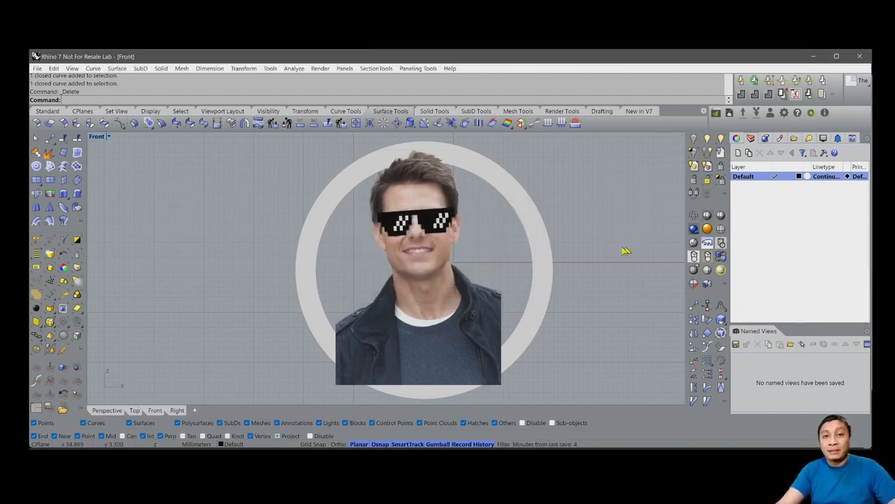
# Step: Narrow the ring surface horizontally into an upright ellipse, and scale its inner edge down slightly and uniformly to widen the band
pyautogui.click(542, 253)
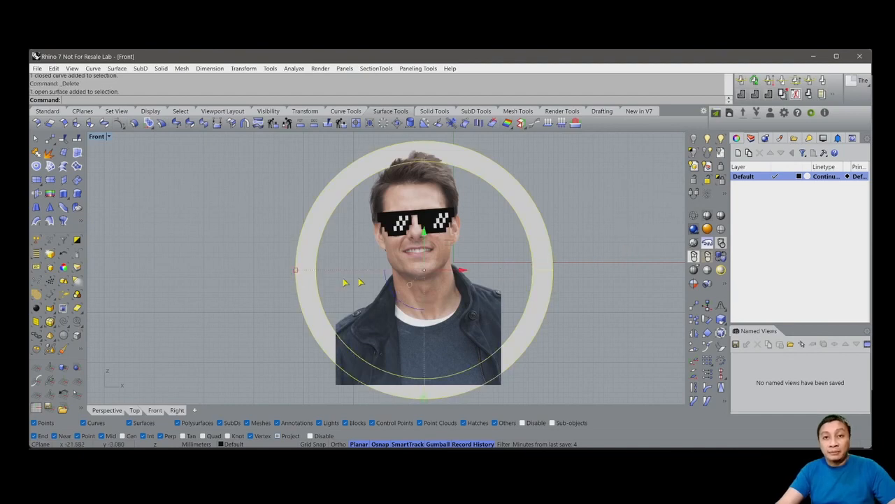
pyautogui.moveTo(295, 271); pyautogui.dragTo(333, 273)
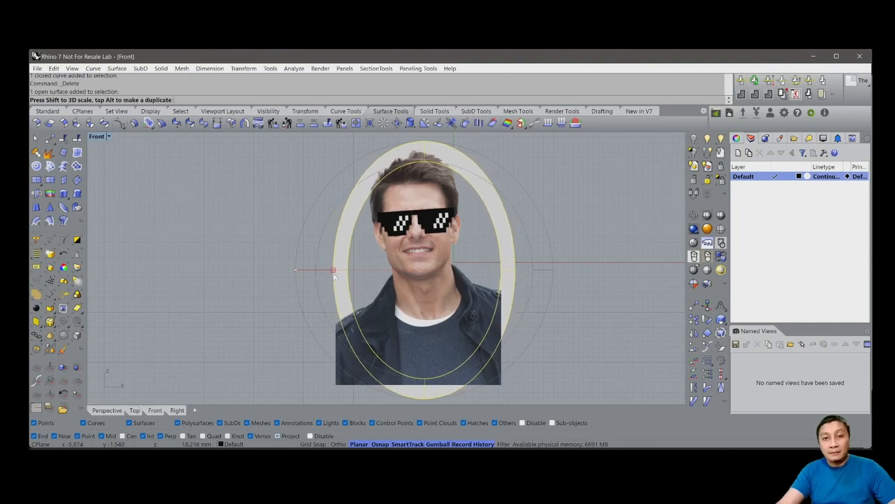
pyautogui.click(359, 254)
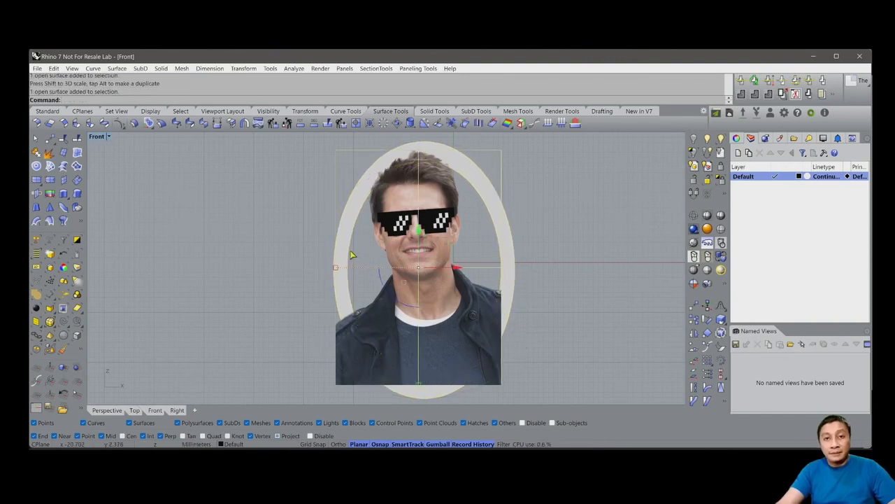
pyautogui.keyDown('ctrl'); pyautogui.keyDown('shift'); pyautogui.click(349, 254); pyautogui.keyUp('shift'); pyautogui.keyUp('ctrl')
pyautogui.click(261, 252)
pyautogui.keyDown('ctrl'); pyautogui.keyDown('shift'); pyautogui.click(352, 250); pyautogui.keyUp('shift'); pyautogui.keyUp('ctrl')
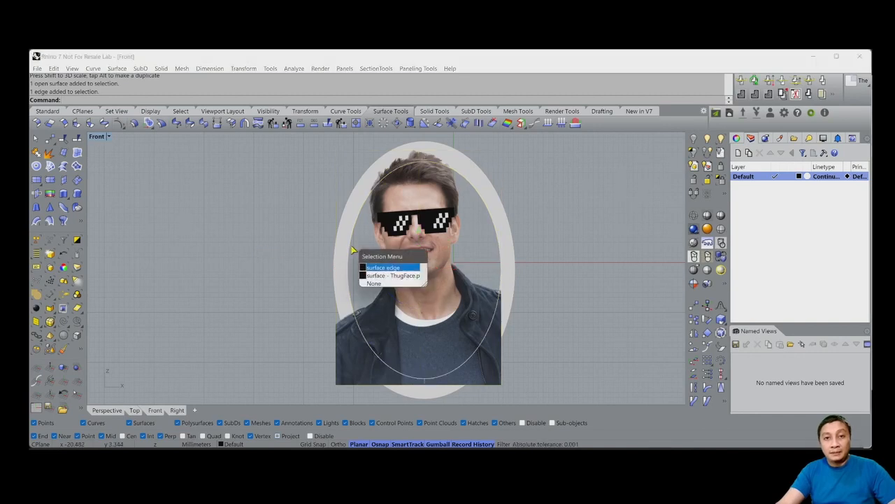
pyautogui.click(381, 269)
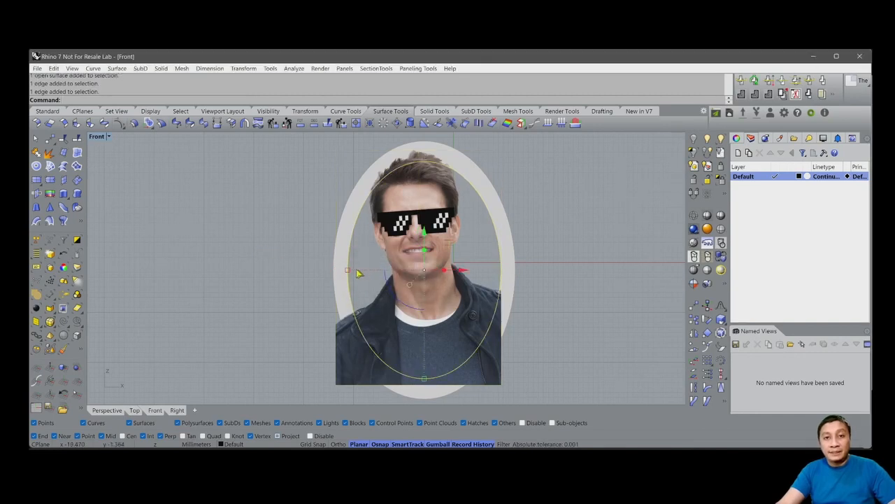
pyautogui.moveTo(350, 270); pyautogui.dragTo(354, 275)
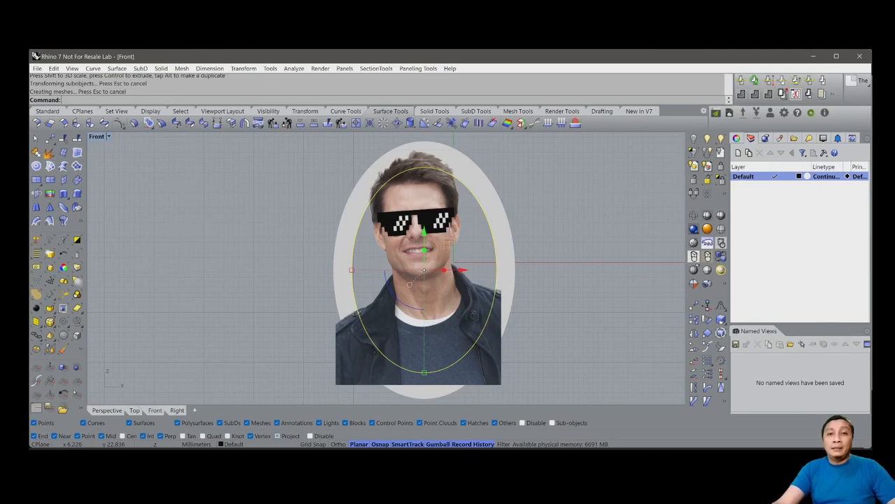
pyautogui.click(595, 175)
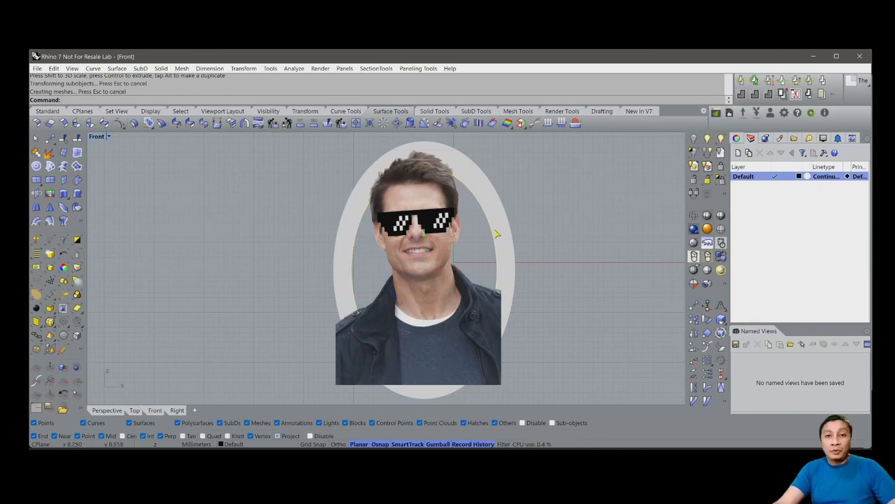
# Step: Shift the ring's inner edge horizontally toward the left so the band is thin on the left and thick on the right
pyautogui.click(491, 233)
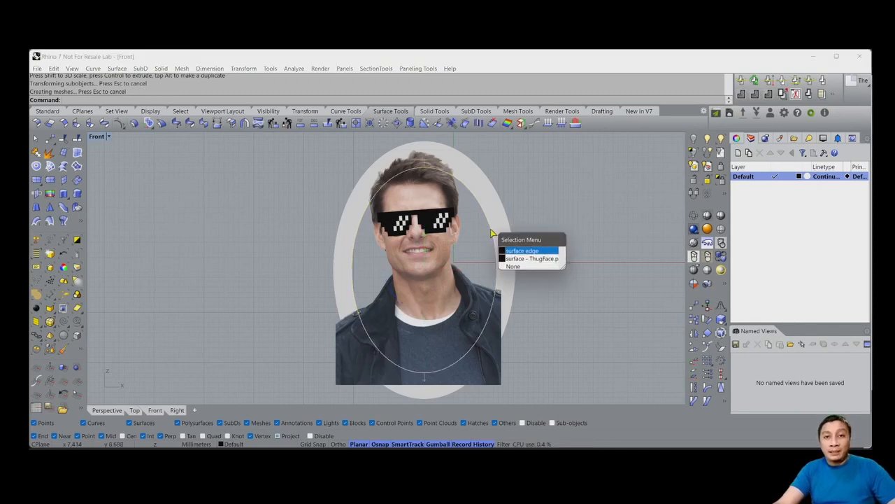
pyautogui.click(535, 251)
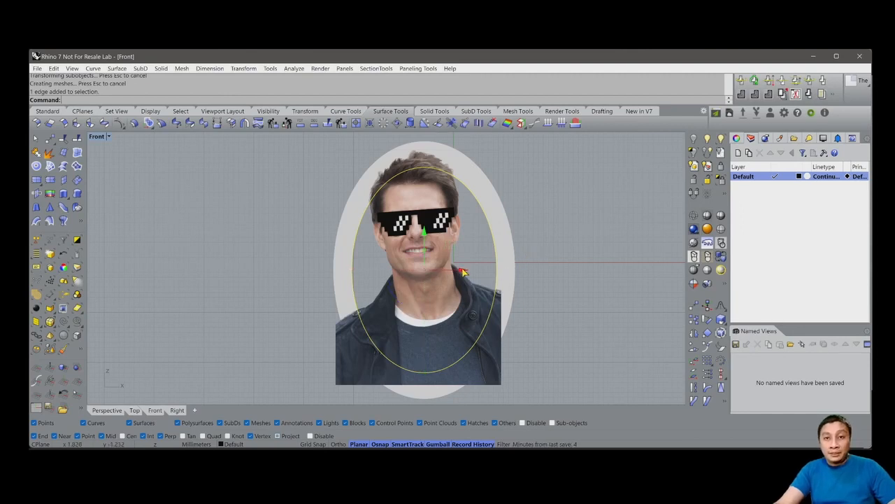
pyautogui.moveTo(463, 270); pyautogui.dragTo(450, 274)
pyautogui.click(592, 257)
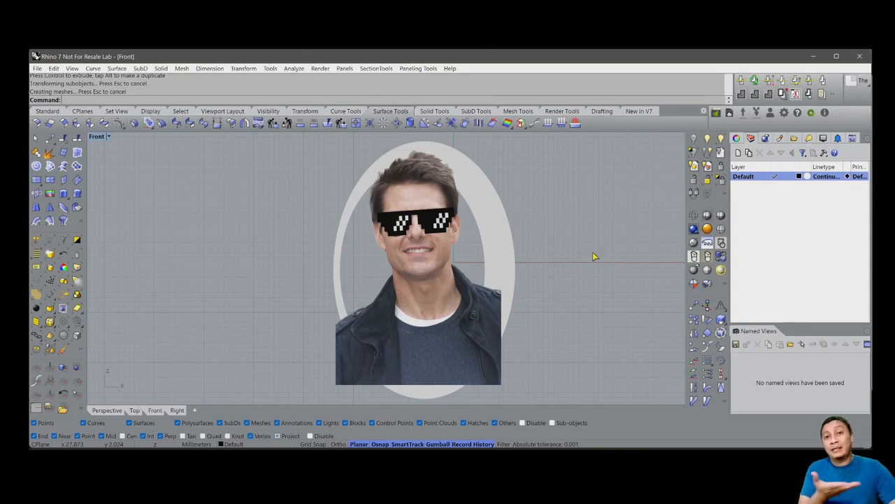
pyautogui.click(505, 231)
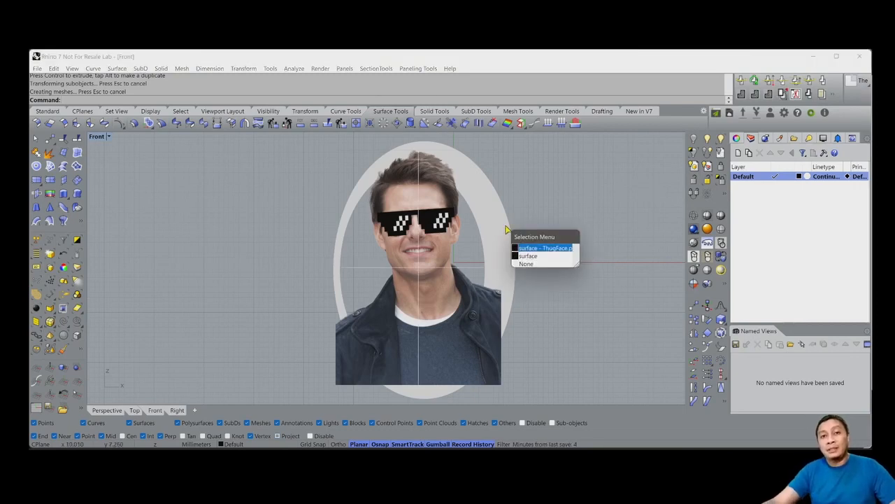
pyautogui.click(539, 255)
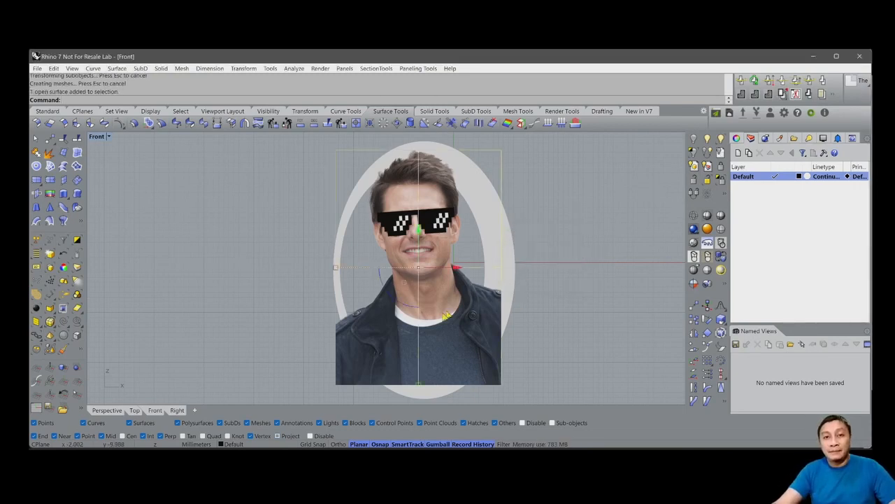
pyautogui.moveTo(401, 308); pyautogui.dragTo(485, 319)
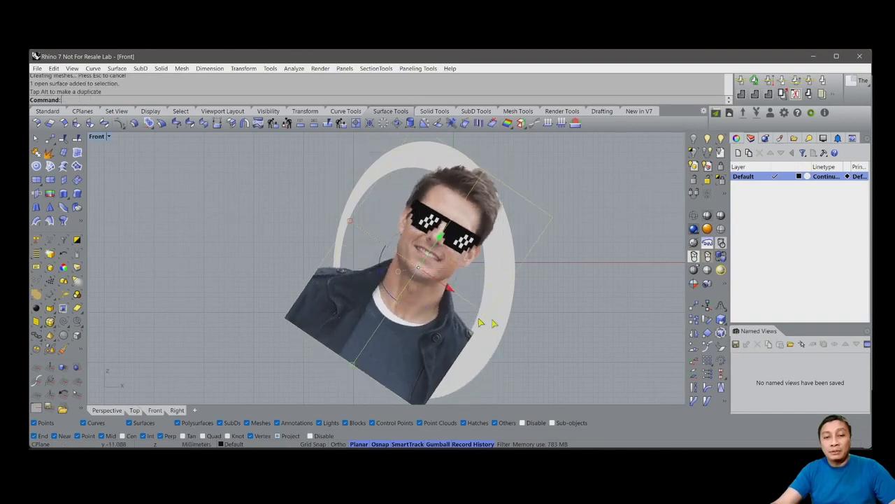
pyautogui.hotkey('ctrl', 'z')
# Step: Narrow the elliptical ring further along its width and rotate it clockwise so it slants from lower left to upper right
pyautogui.click(515, 283)
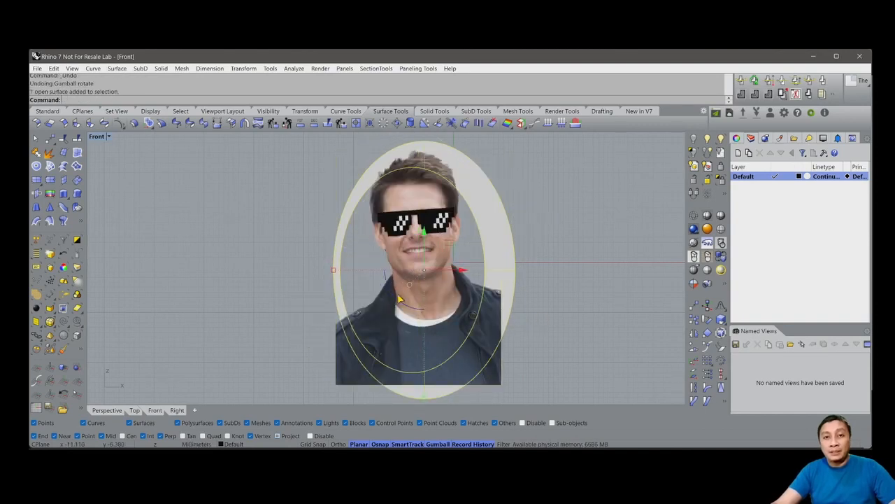
pyautogui.moveTo(400, 303); pyautogui.dragTo(369, 248)
pyautogui.hotkey('ctrl', 'z')
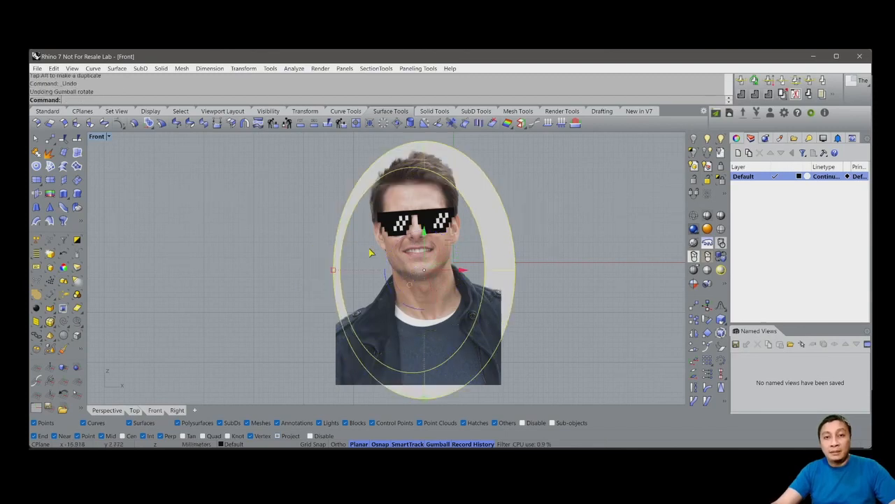
pyautogui.moveTo(333, 270); pyautogui.dragTo(351, 271)
pyautogui.moveTo(397, 302); pyautogui.dragTo(371, 260)
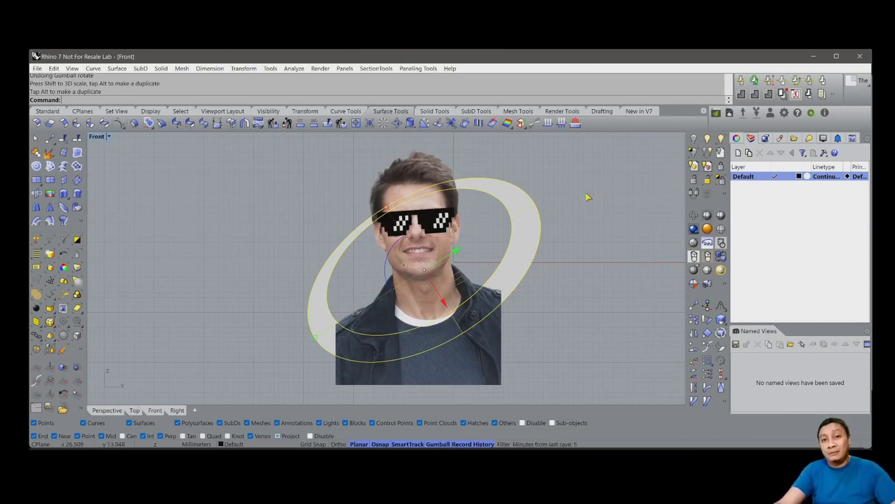
pyautogui.click(588, 221)
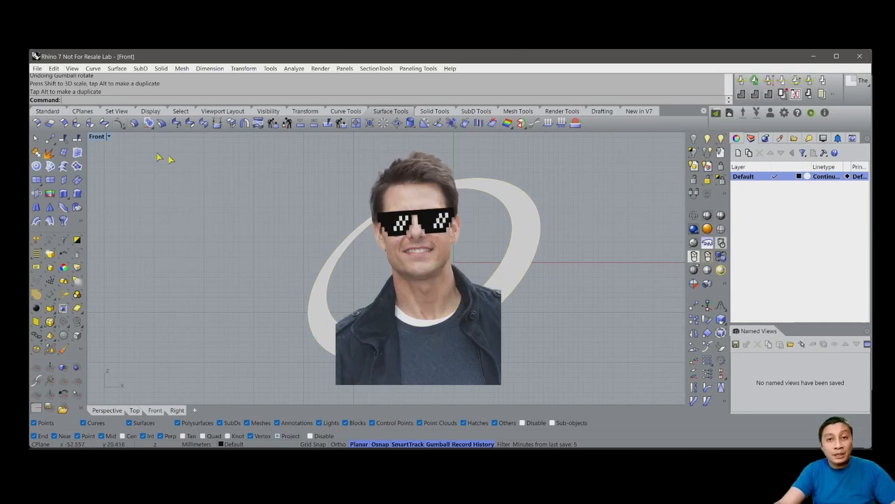
# Step: Restore the four-view layout, maximize the Perspective view and display it in Shaded mode
pyautogui.doubleClick(97, 136)
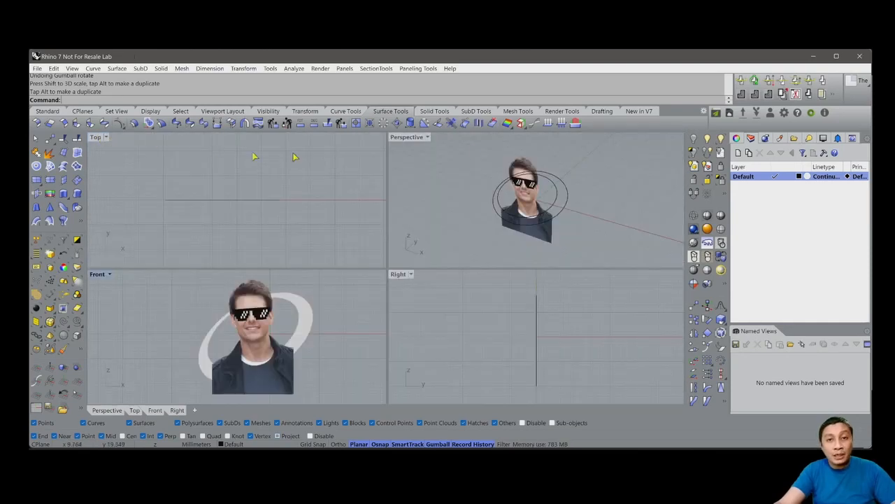
pyautogui.doubleClick(413, 138)
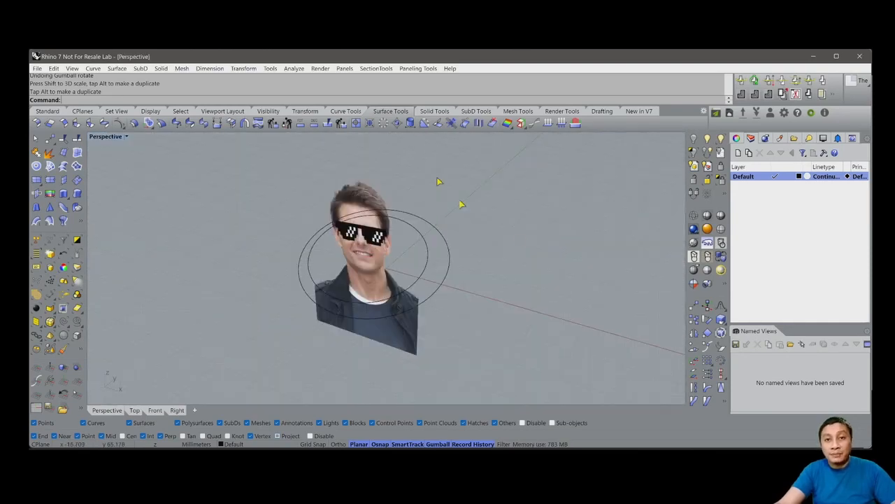
pyautogui.click(709, 217)
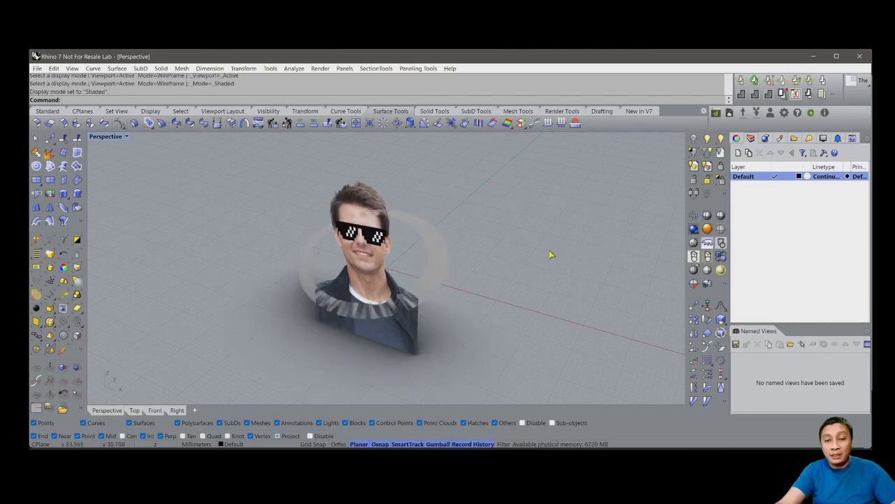
# Step: Rotate the ring slightly about the X axis so its lower part passes in front of the portrait and its upper part behind it
pyautogui.moveTo(552, 254); pyautogui.dragTo(522, 242, button='right')
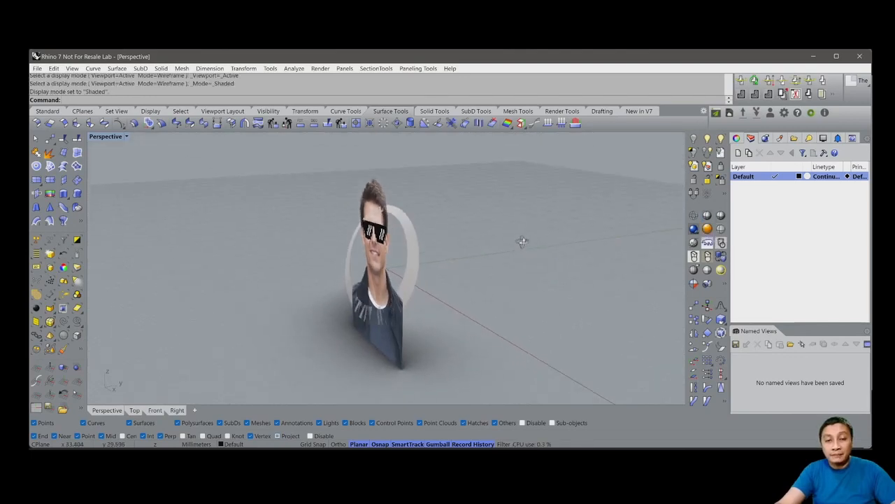
pyautogui.click(418, 257)
pyautogui.moveTo(400, 297); pyautogui.dragTo(364, 301, button='right')
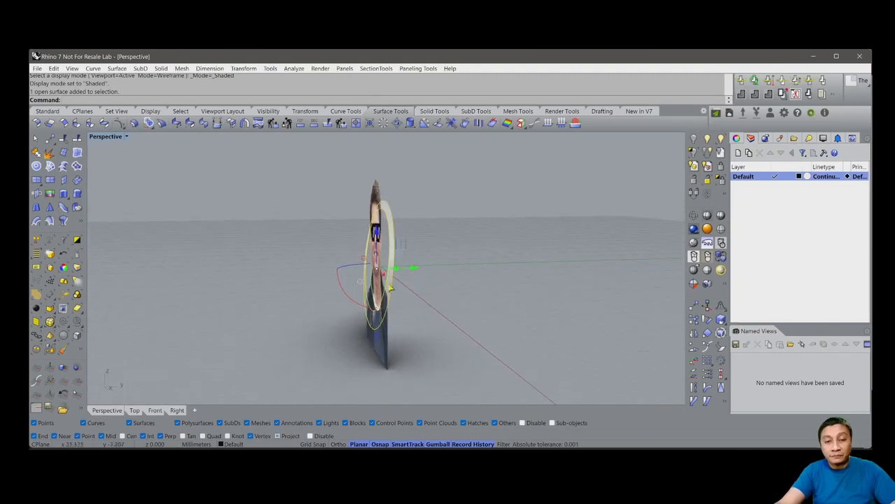
pyautogui.moveTo(355, 306); pyautogui.dragTo(366, 303)
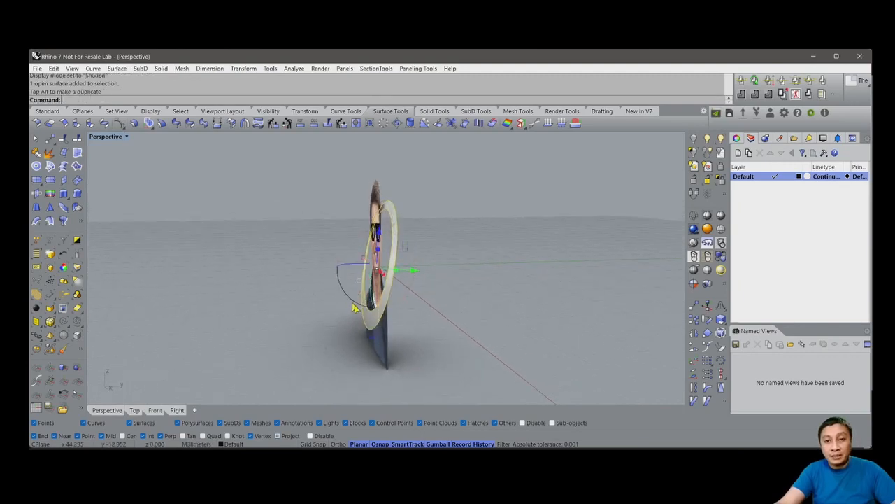
pyautogui.moveTo(498, 329); pyautogui.dragTo(414, 296, button='right')
pyautogui.moveTo(414, 295); pyautogui.dragTo(415, 301)
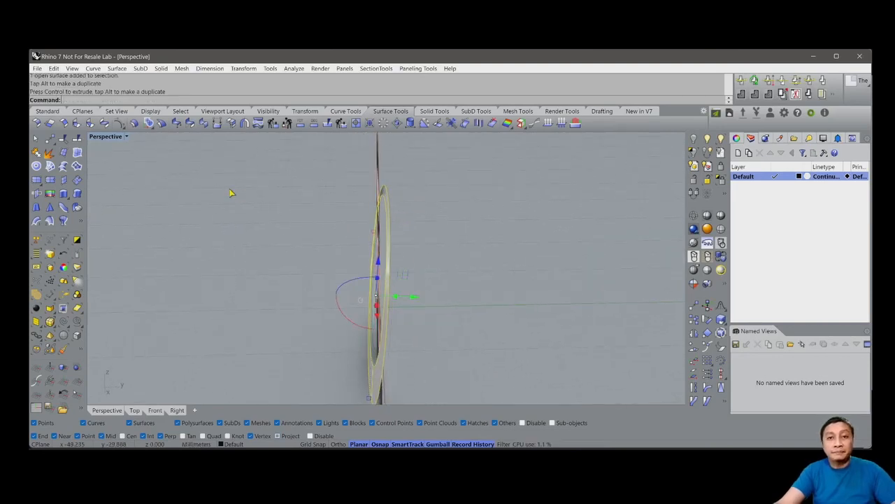
# Step: Restore the four-view layout, maximize the Front view and deselect the ring
pyautogui.doubleClick(105, 136)
pyautogui.doubleClick(97, 274)
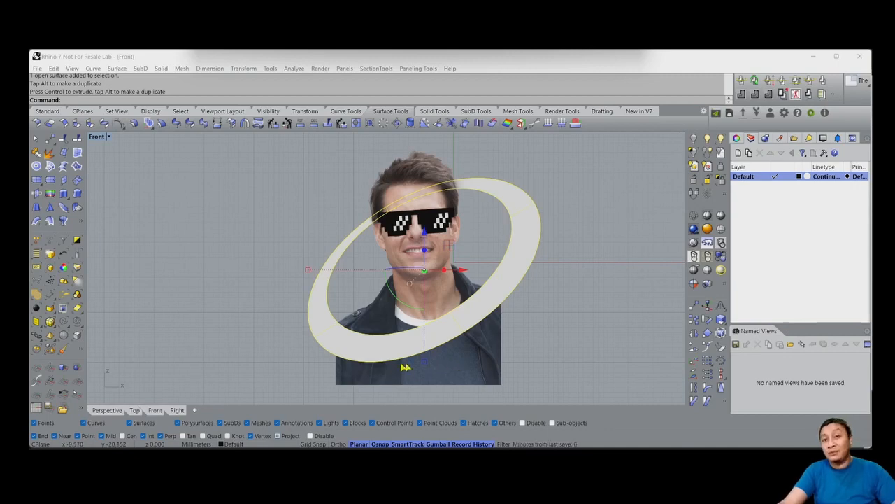
pyautogui.click(551, 330)
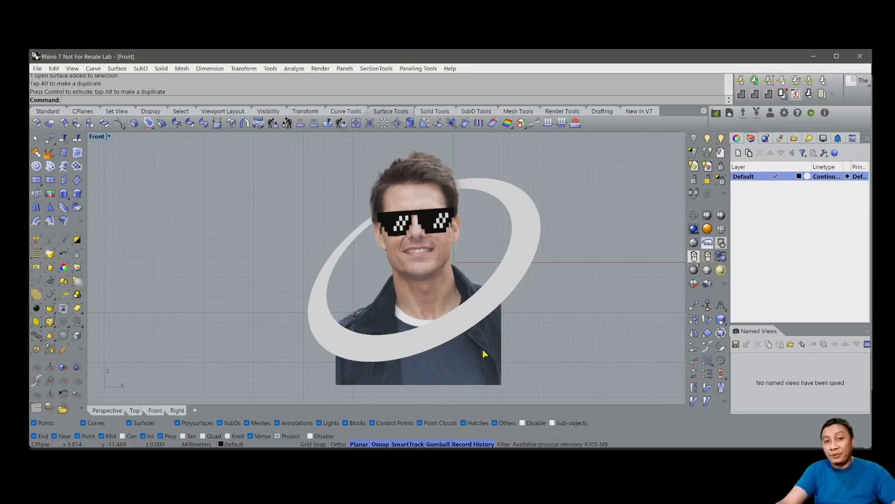
# Step: Change the Default layer's color to blue with hex value 001EFF so the ring displays in blue
pyautogui.click(538, 229)
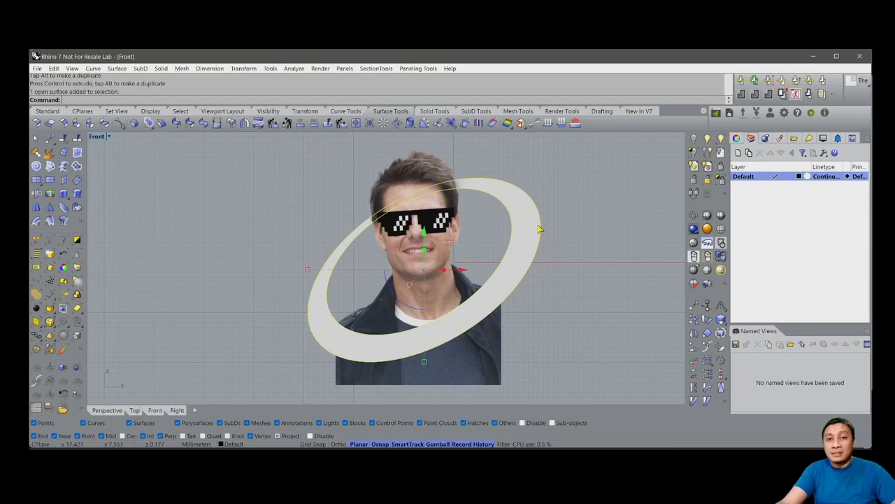
pyautogui.click(798, 177)
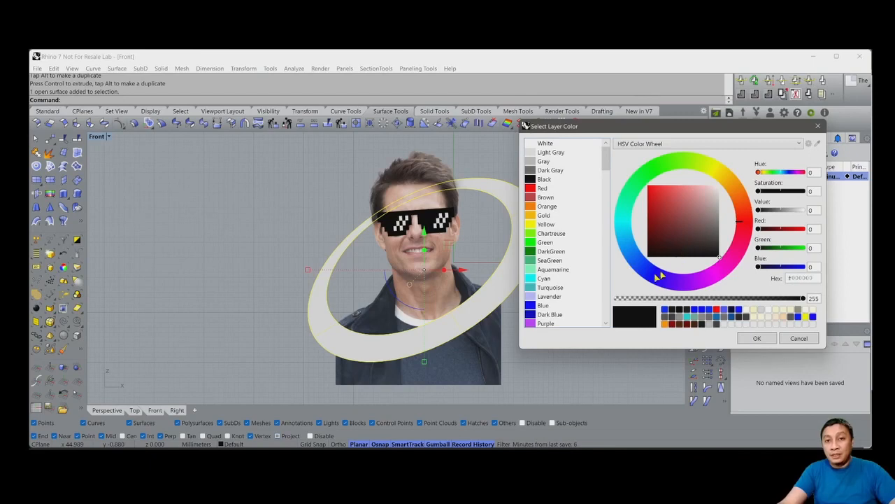
pyautogui.click(648, 276)
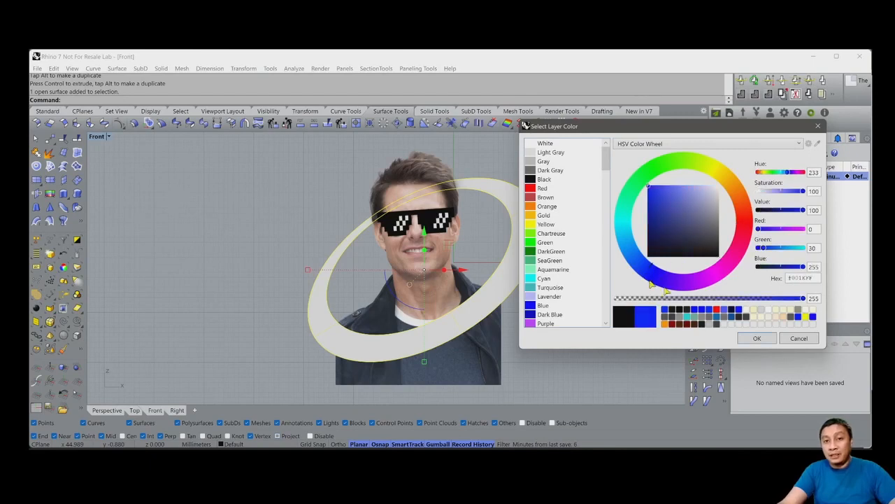
pyautogui.click(756, 337)
pyautogui.click(587, 300)
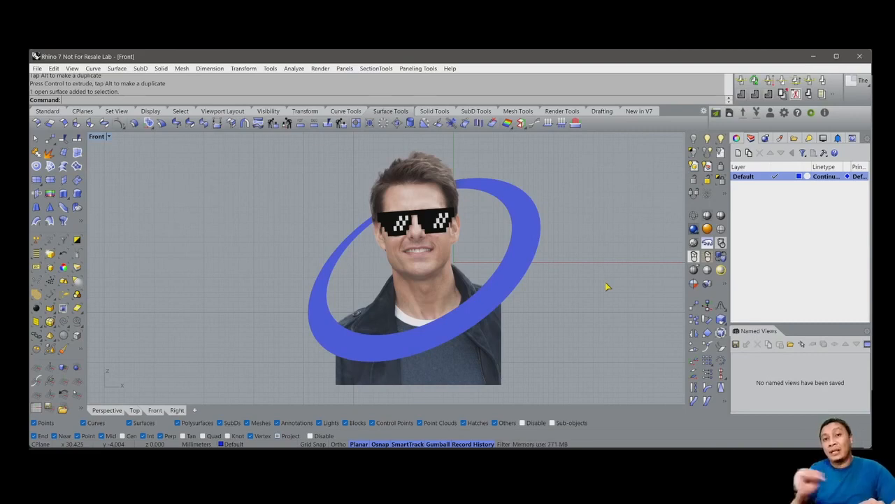
# Step: Draw a degree-3 control-point curve along the middle of the ring's lower band, extending past the ring at both ends
pyautogui.click(48, 111)
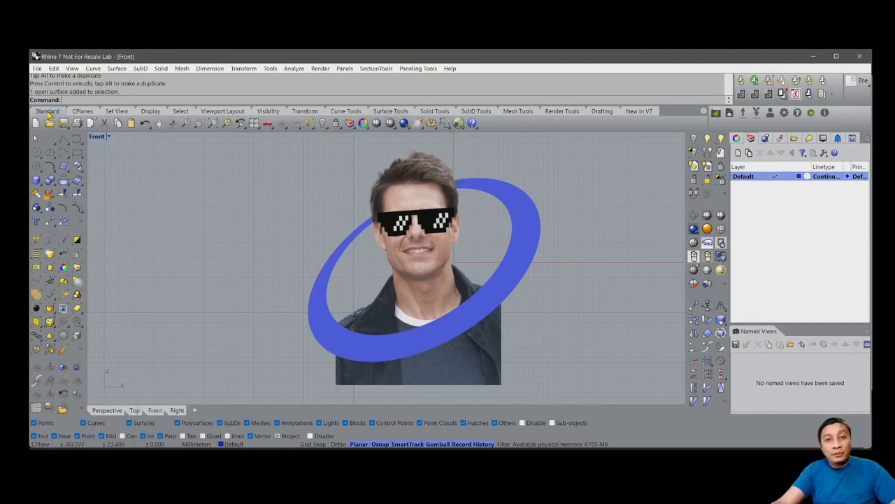
pyautogui.click(78, 140)
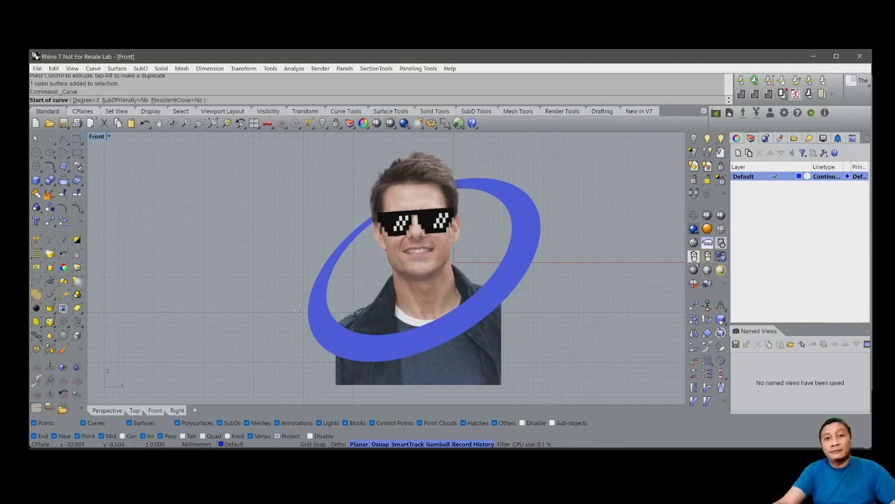
pyautogui.click(274, 305)
pyautogui.click(327, 333)
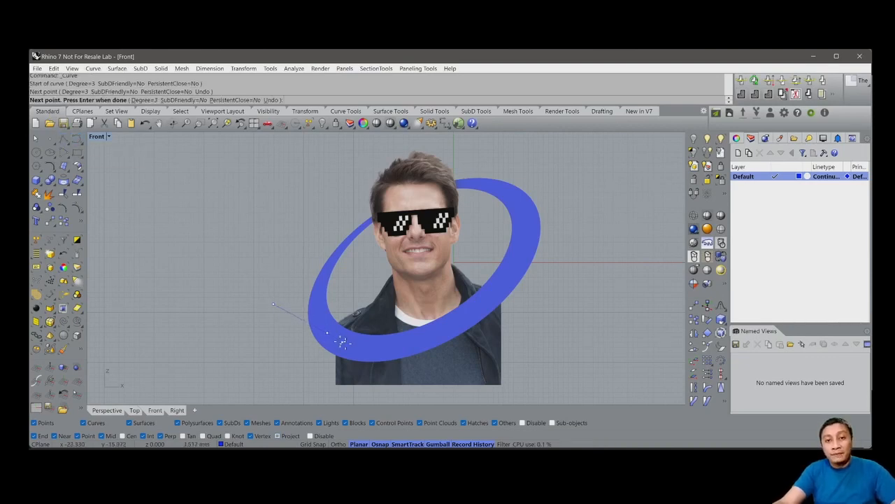
pyautogui.click(362, 343)
pyautogui.click(404, 340)
pyautogui.click(450, 327)
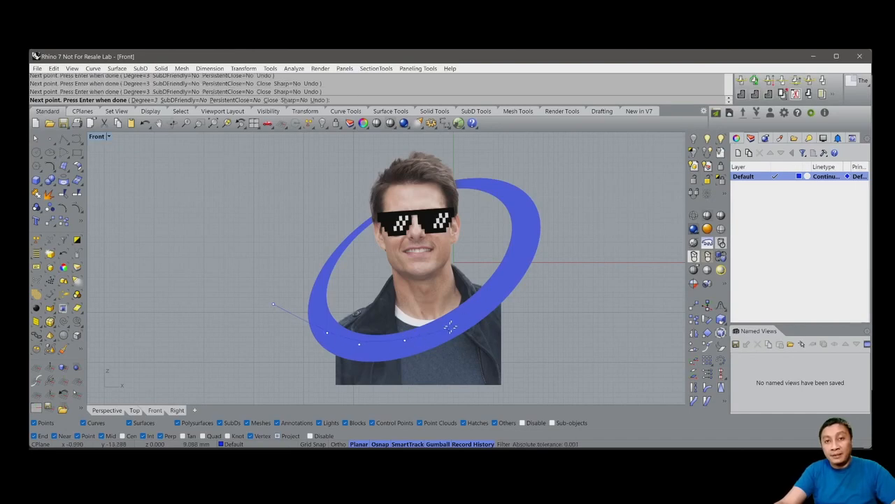
pyautogui.click(484, 305)
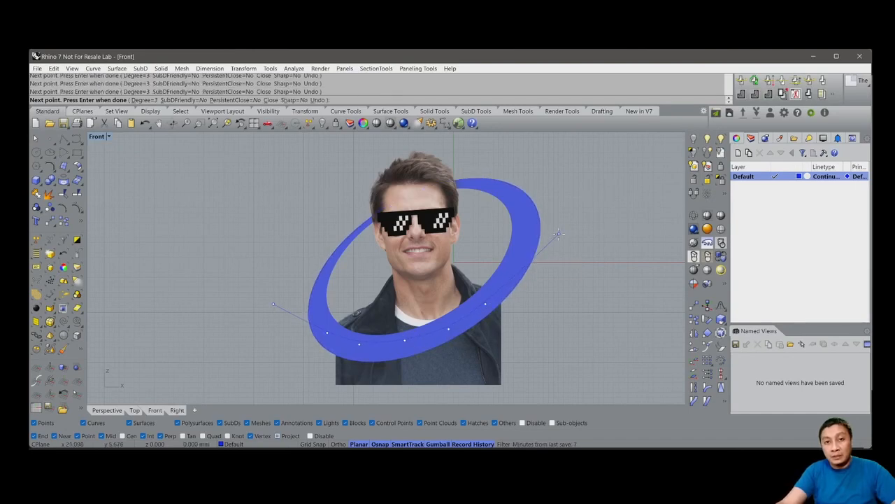
pyautogui.press('Return')
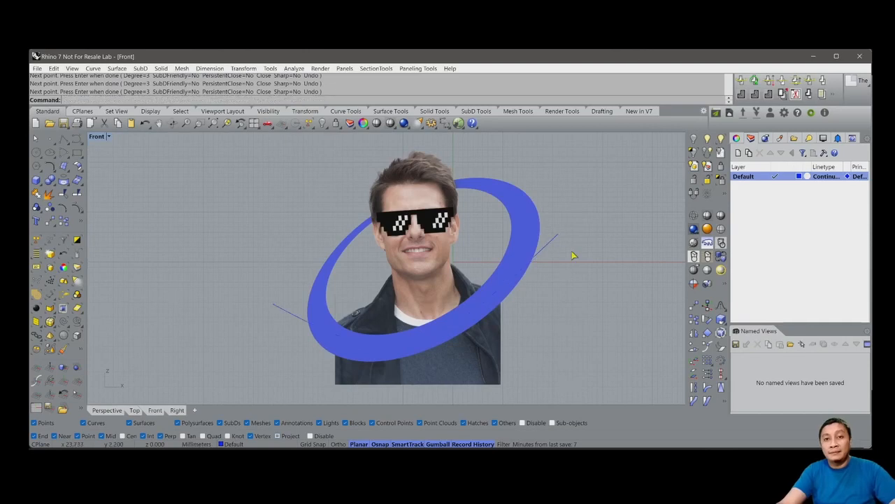
# Step: Trim away the part of the portrait picture below the curve, using the curve as cutting object, and delete the curve
pyautogui.click(554, 242)
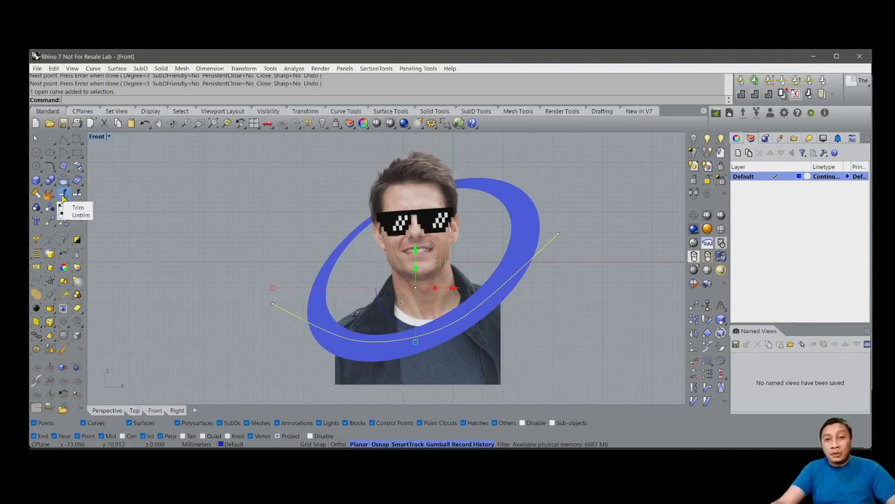
pyautogui.press('Escape')
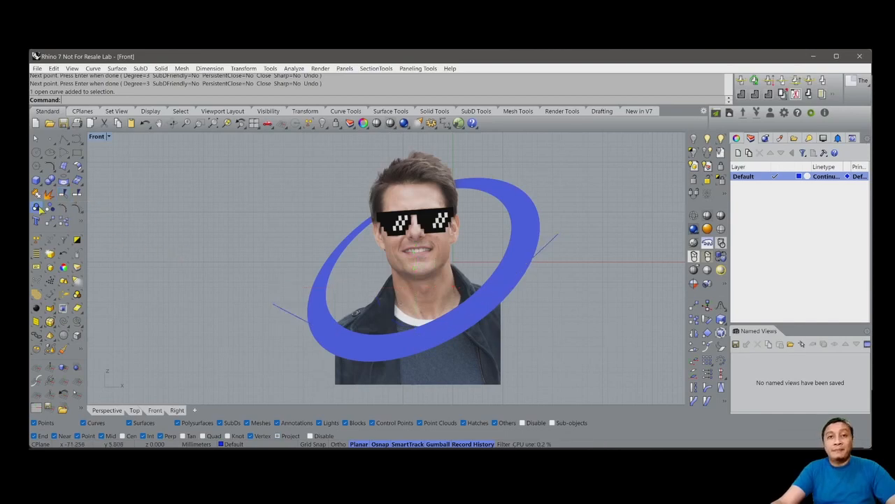
pyautogui.click(63, 195)
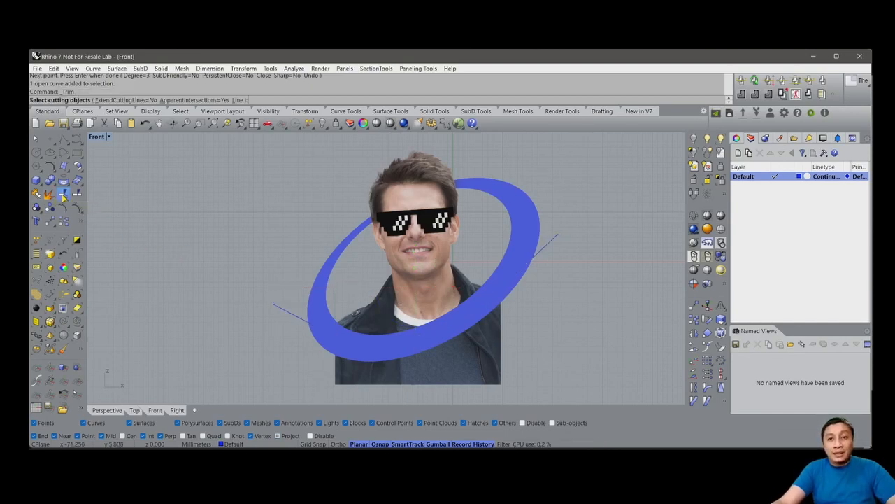
pyautogui.click(287, 315)
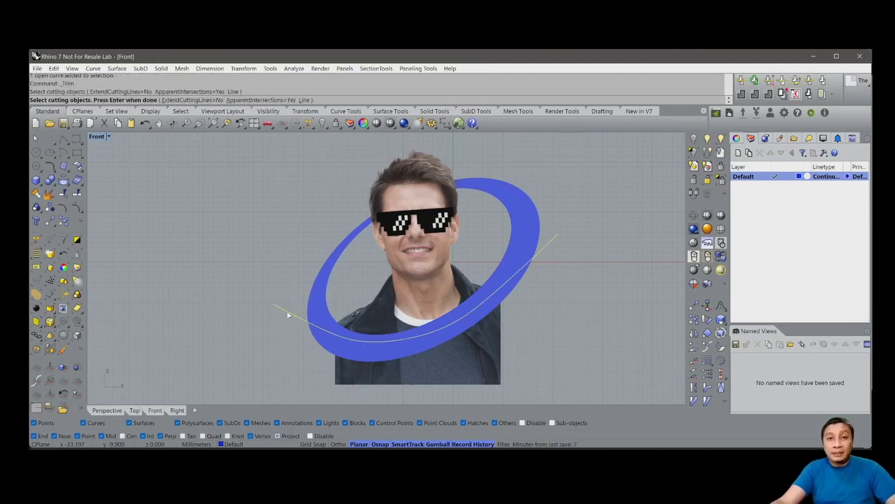
pyautogui.press('Return')
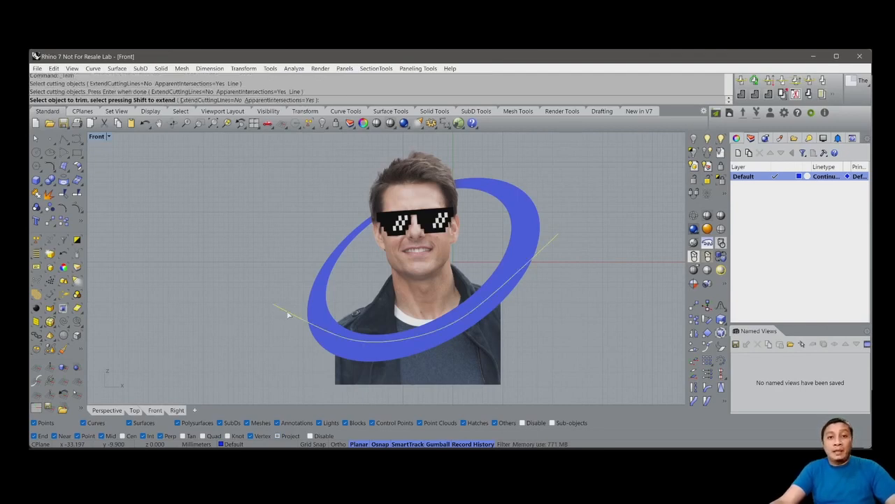
pyautogui.click(474, 371)
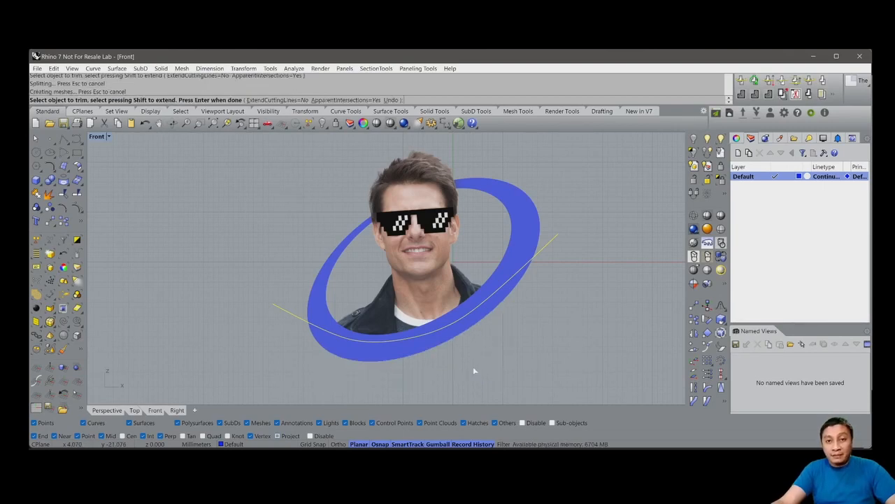
pyautogui.press('Return')
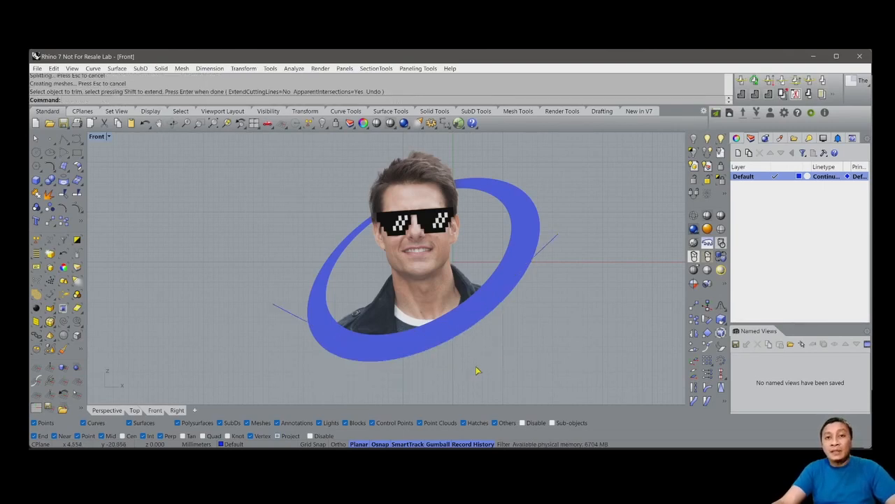
pyautogui.moveTo(575, 206); pyautogui.dragTo(548, 264)
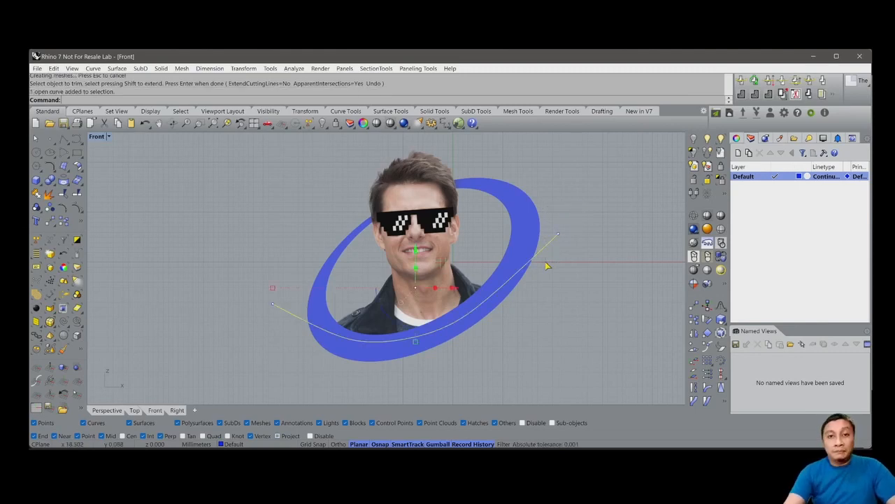
pyautogui.press('Delete')
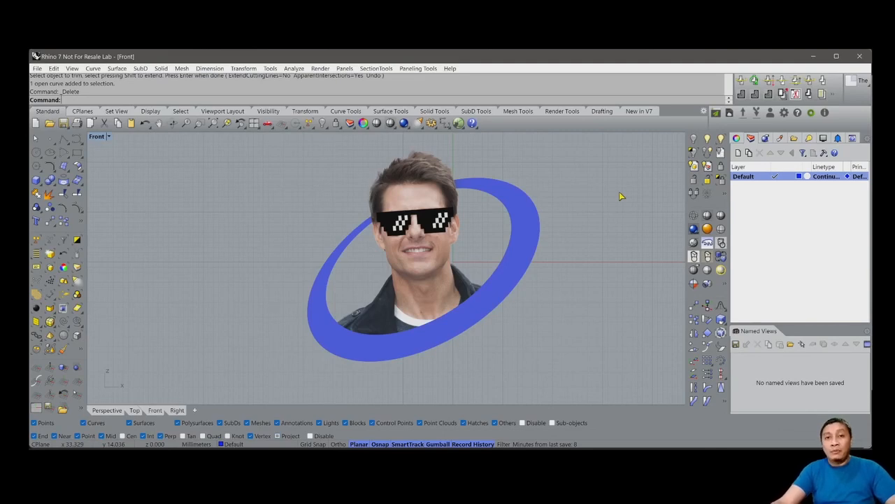
pyautogui.click(72, 70)
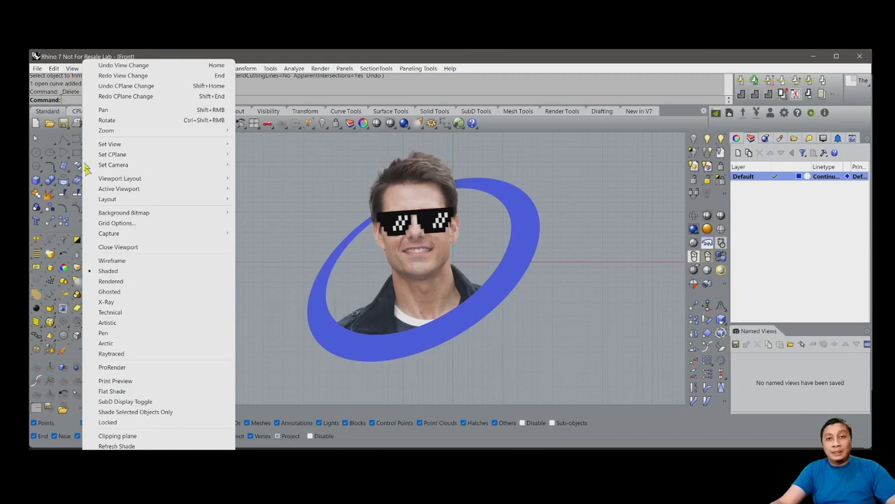
pyautogui.moveTo(121, 240)
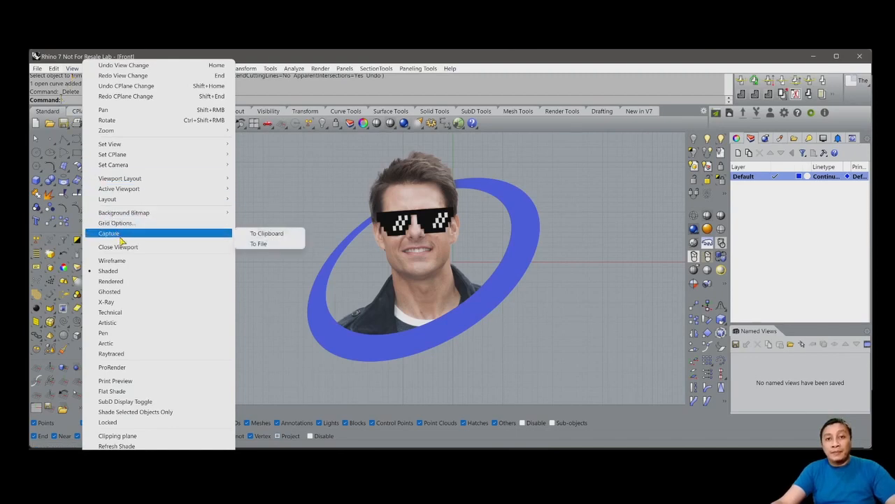
pyautogui.click(259, 244)
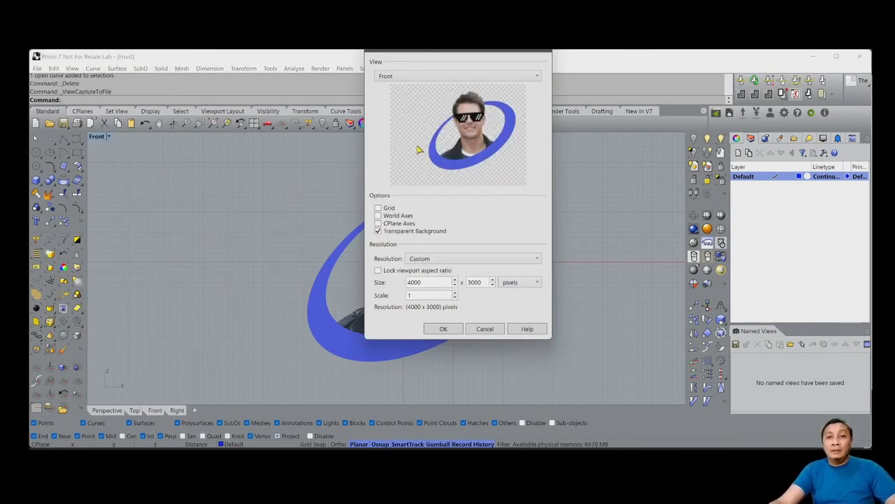
pyautogui.moveTo(449, 49); pyautogui.dragTo(430, 99)
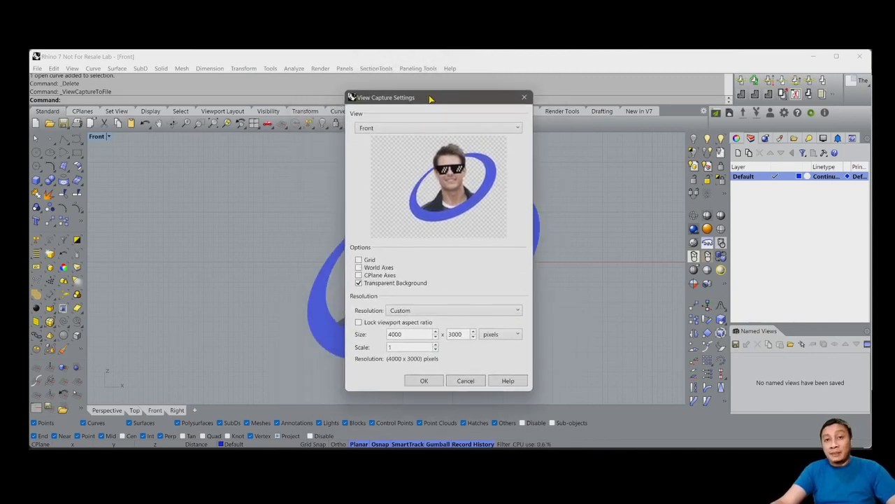
pyautogui.click(359, 283)
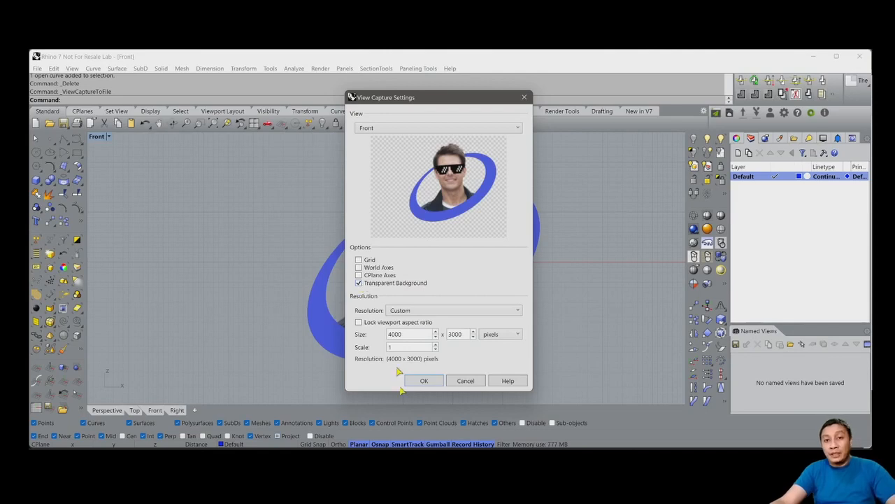
pyautogui.doubleClick(404, 334)
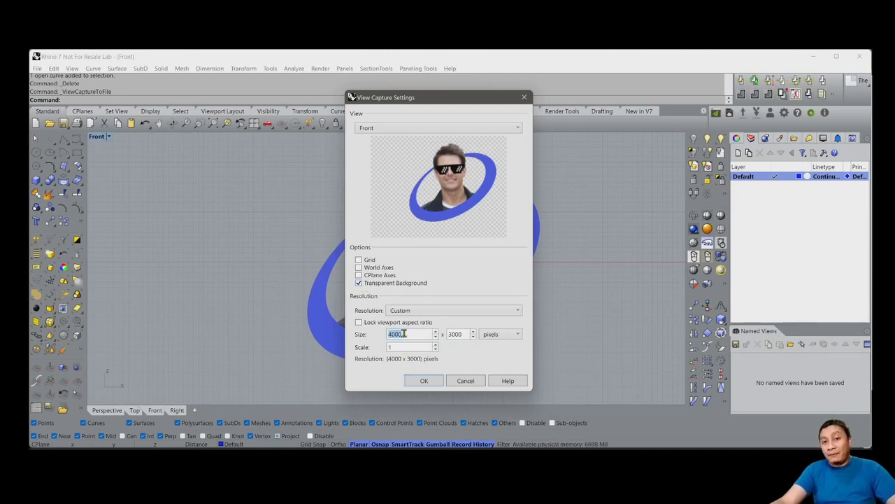
pyautogui.click(469, 384)
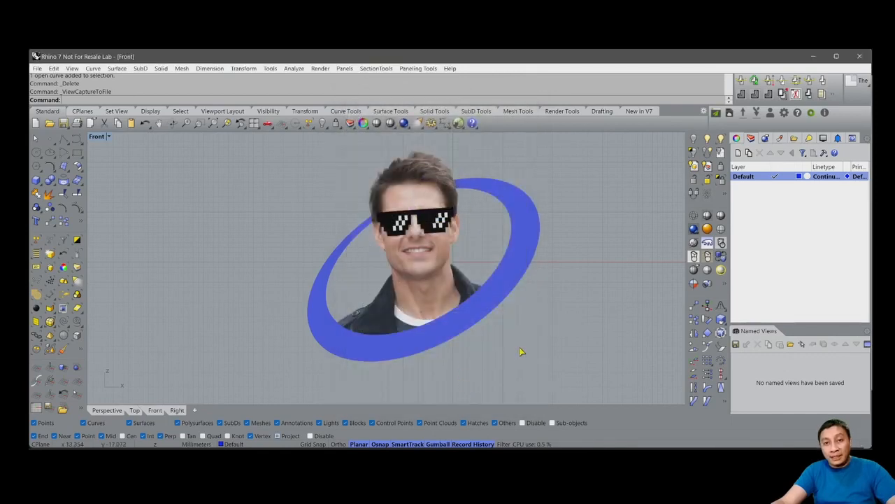
# Step: Frame the portrait and ring in the Front view and start capturing the view to a file
pyautogui.scroll(-1, 518, 350)
pyautogui.scroll(2, 512, 348)
pyautogui.scroll(1, 512, 348)
pyautogui.moveTo(514, 346); pyautogui.dragTo(499, 364, button='right')
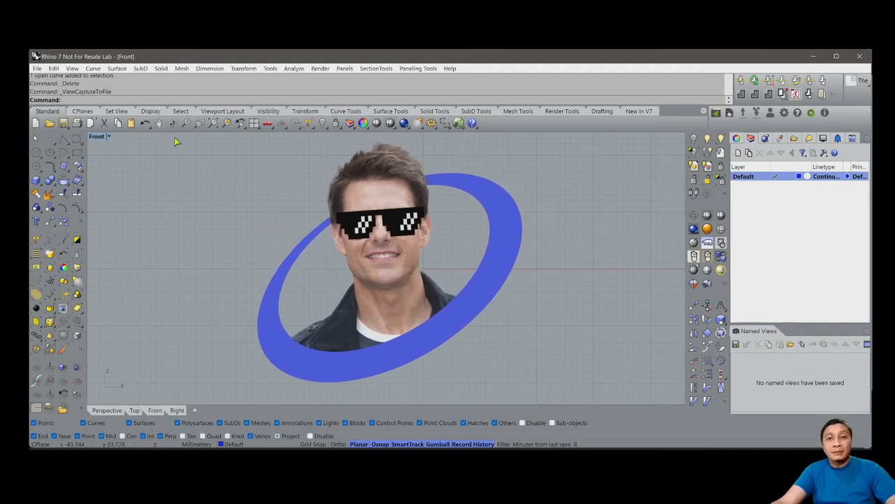
pyautogui.click(71, 68)
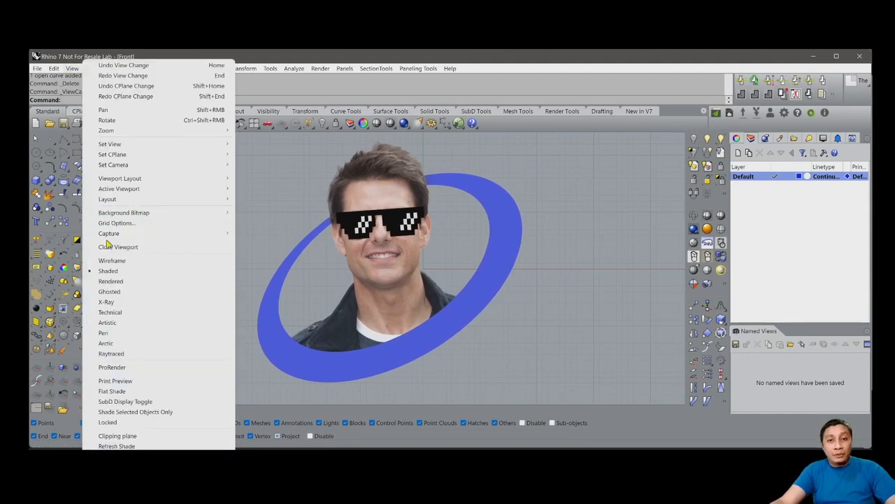
pyautogui.click(259, 243)
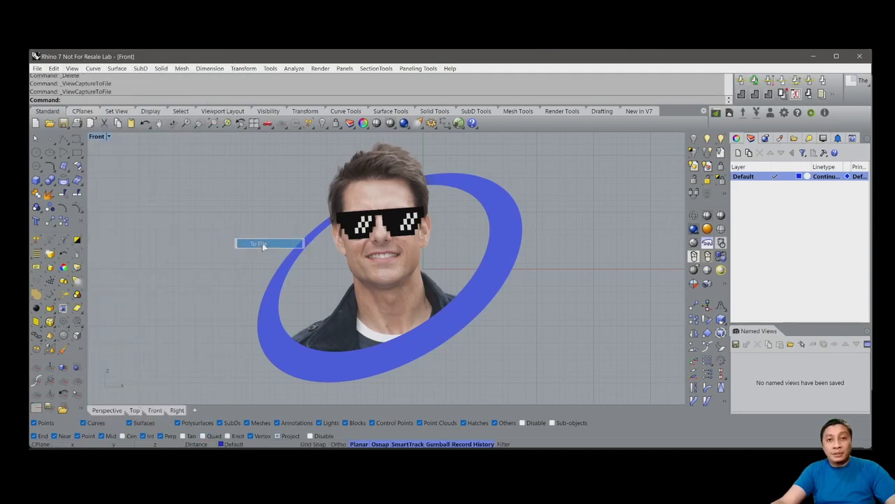
# Step: Set the custom capture size to 400 x 300 pixels
pyautogui.doubleClick(416, 337)
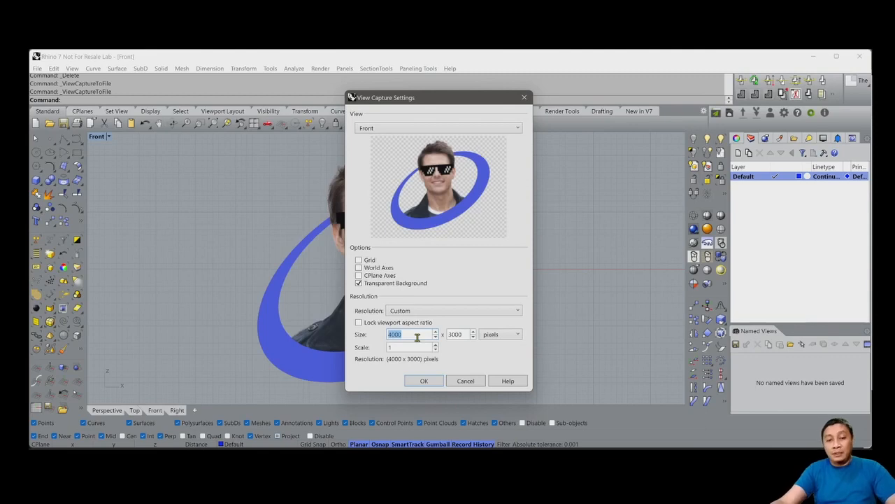
pyautogui.write('400')
pyautogui.press('Tab')
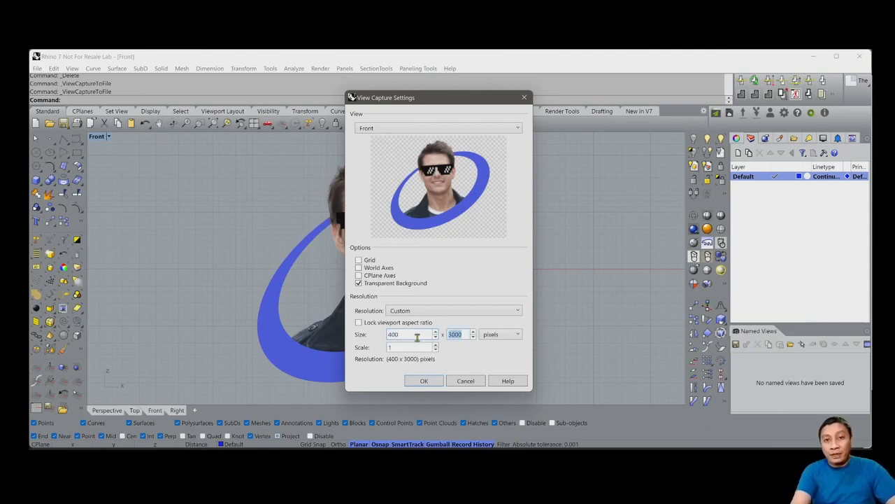
pyautogui.write('300')
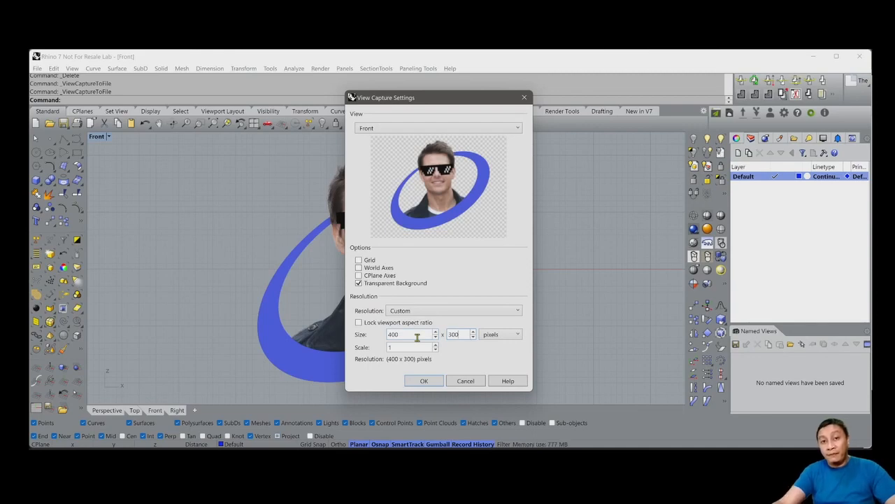
# Step: Set the custom capture size to 4000 x 3000 pixels and accept the capture settings with the transparent background
pyautogui.doubleClick(417, 337)
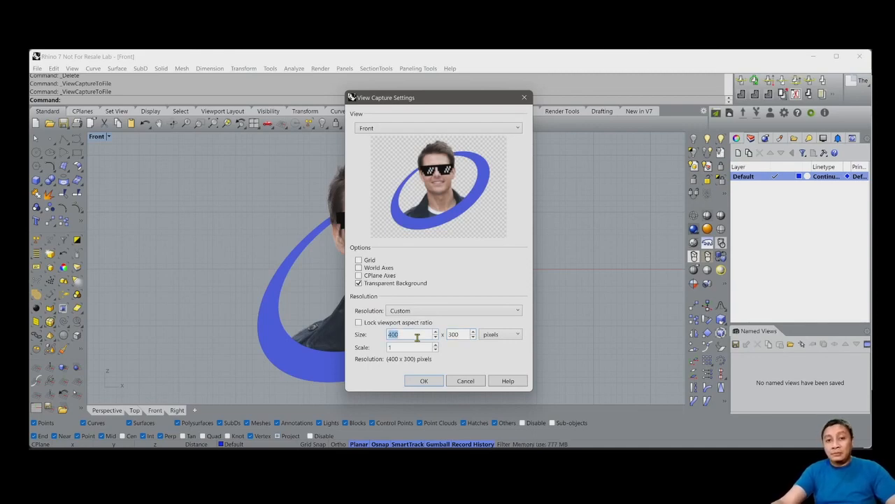
pyautogui.write('4000')
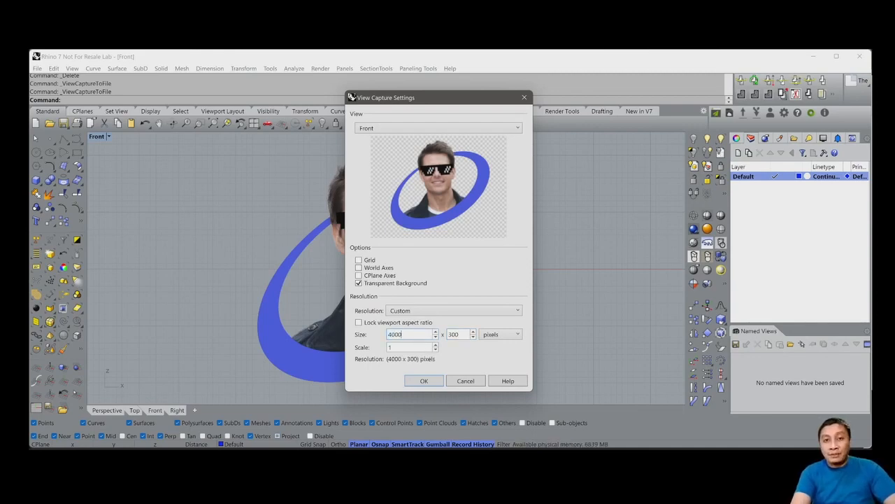
pyautogui.press('Tab')
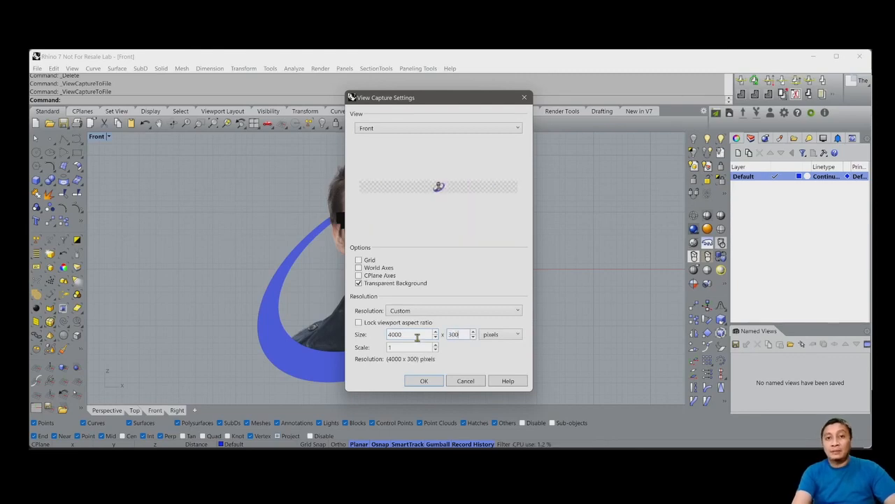
pyautogui.write('3000')
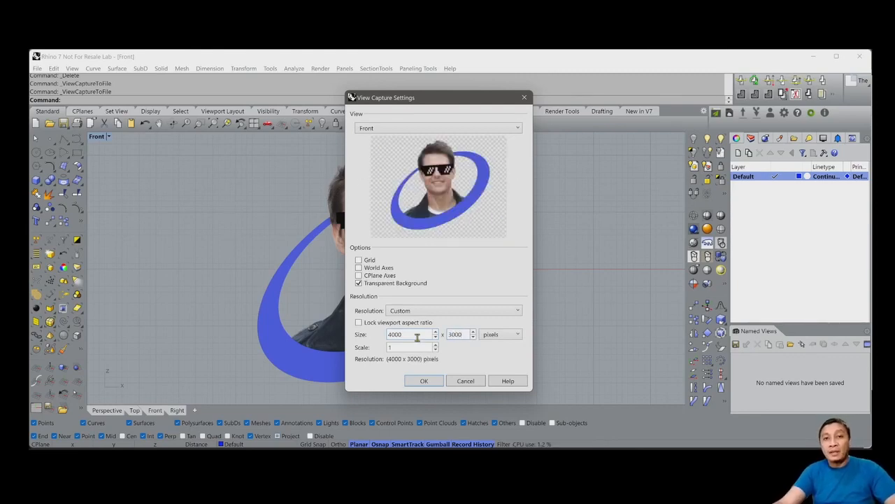
pyautogui.click(422, 382)
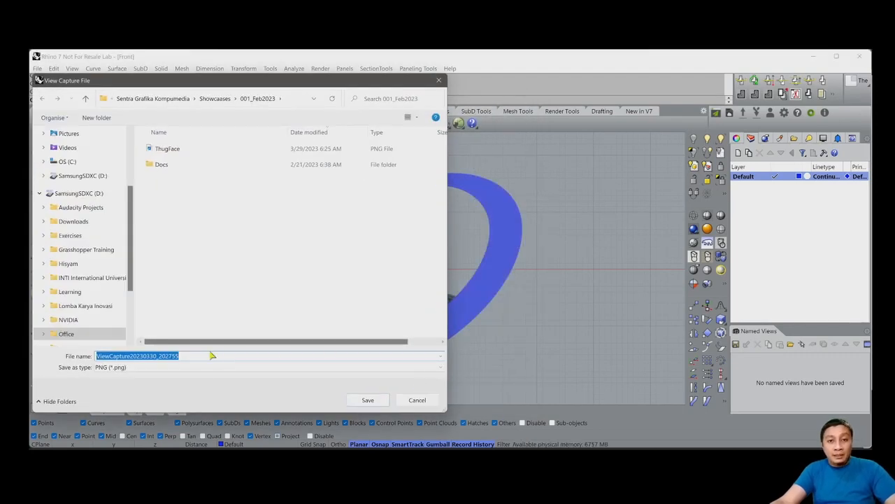
# Step: Save the view capture as a PNG file named FinalImage in the 001_Feb2023 folder
pyautogui.write('Fin')
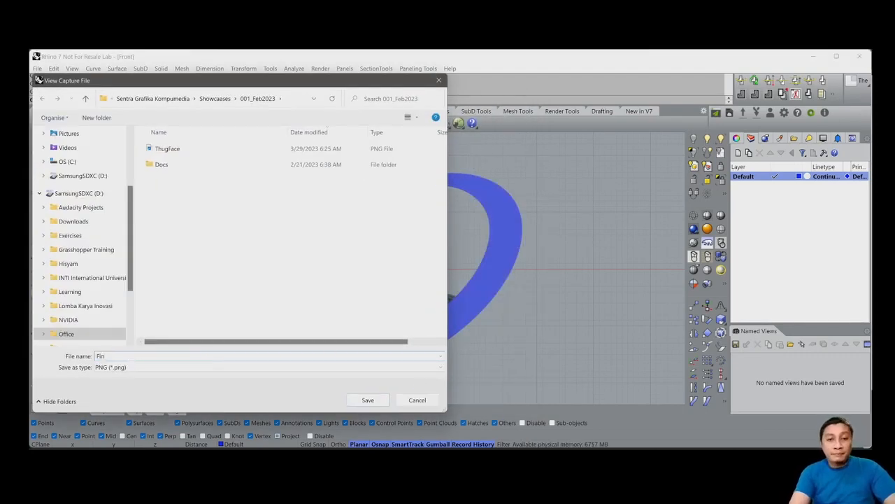
pyautogui.write('alImage')
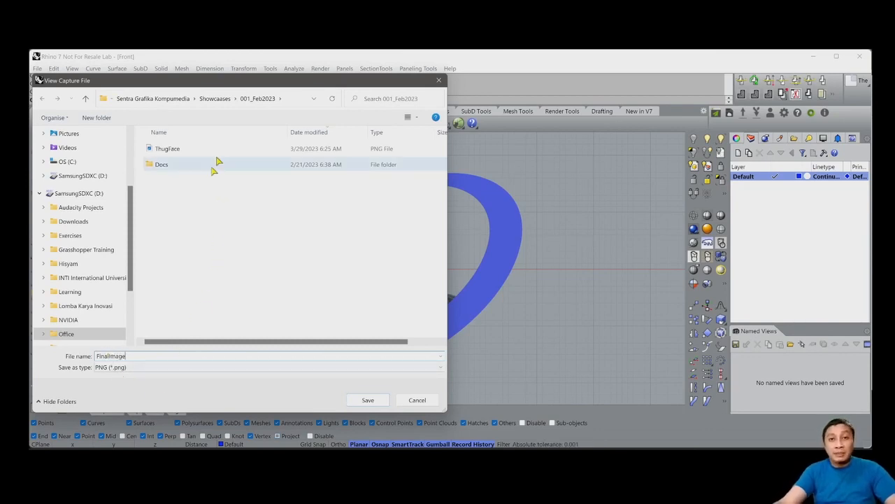
pyautogui.moveTo(242, 86); pyautogui.dragTo(395, 98)
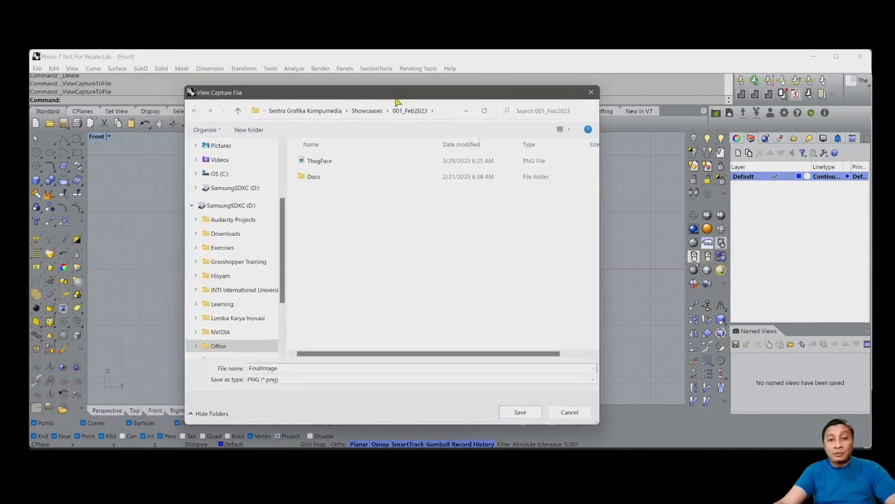
pyautogui.click(519, 412)
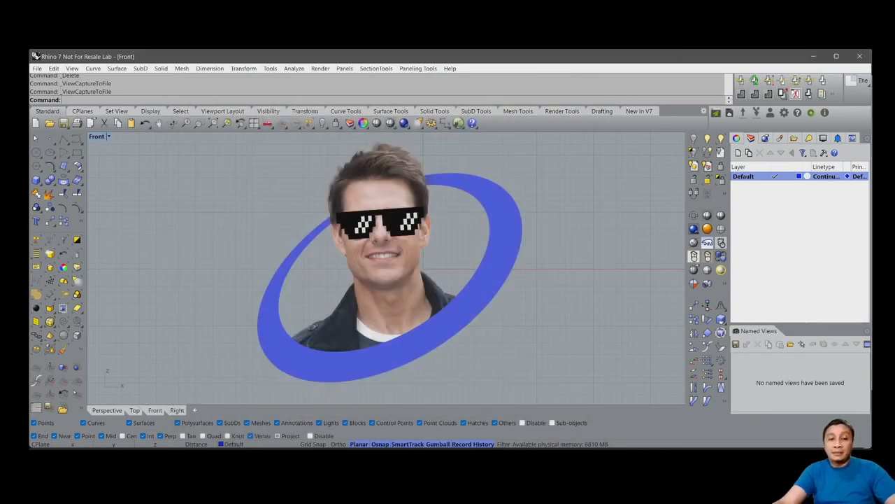
# Step: Bring up the 001_Feb2023 folder in File Explorer, preview the exported FinalImage file and close the preview
pyautogui.click(316, 460)
pyautogui.click(306, 426)
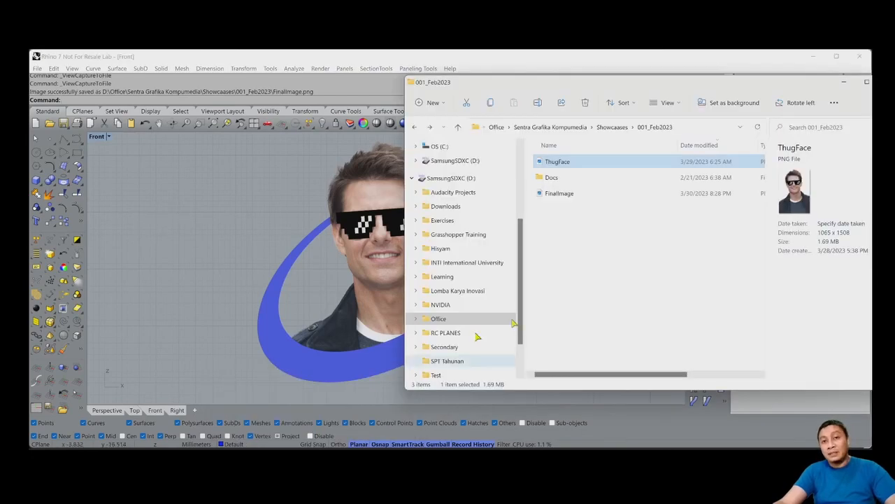
pyautogui.doubleClick(565, 193)
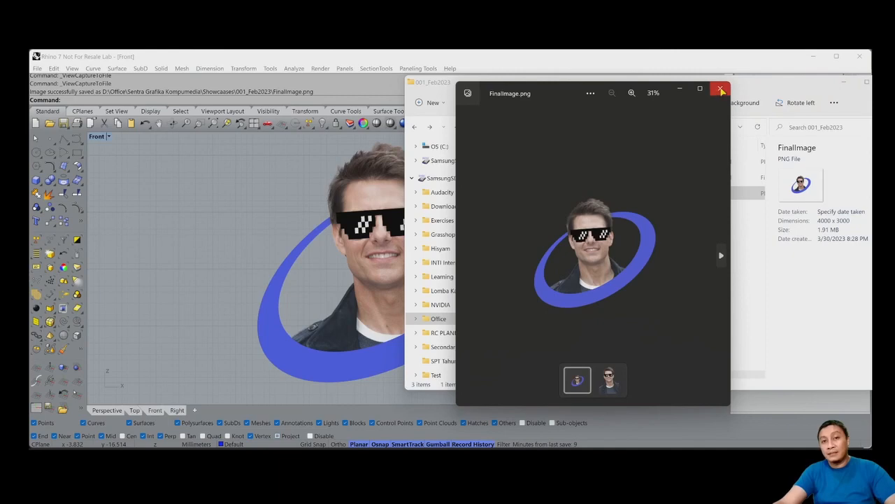
pyautogui.click(721, 89)
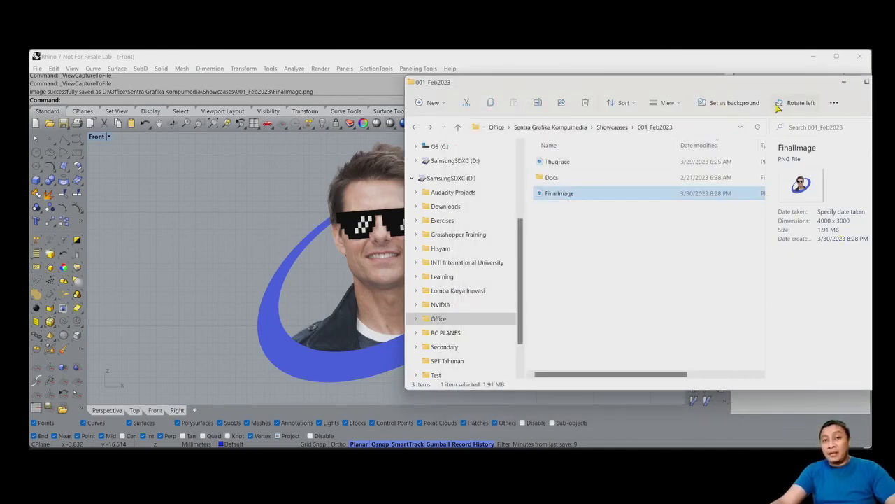
pyautogui.moveTo(774, 87); pyautogui.dragTo(647, 109)
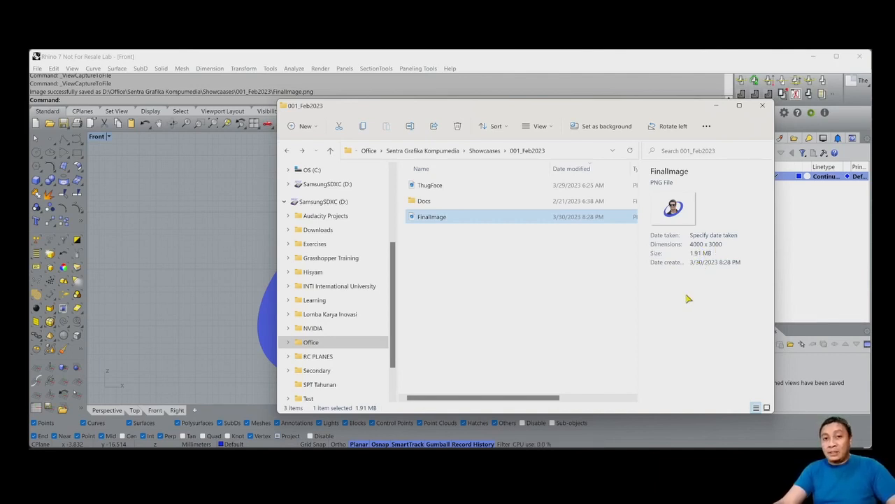
# Step: Switch to Krita and open FinalImage from the 001_Feb2023 folder as a document
pyautogui.click(490, 459)
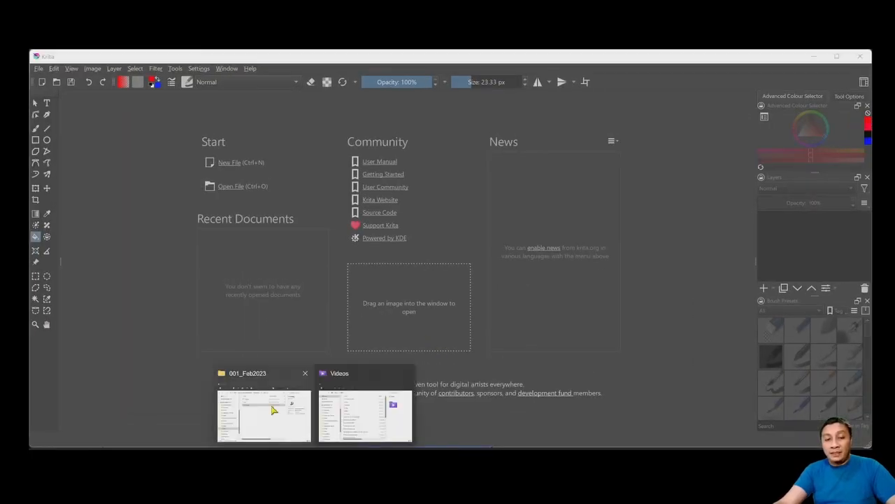
pyautogui.click(265, 411)
pyautogui.moveTo(530, 217); pyautogui.dragTo(283, 355)
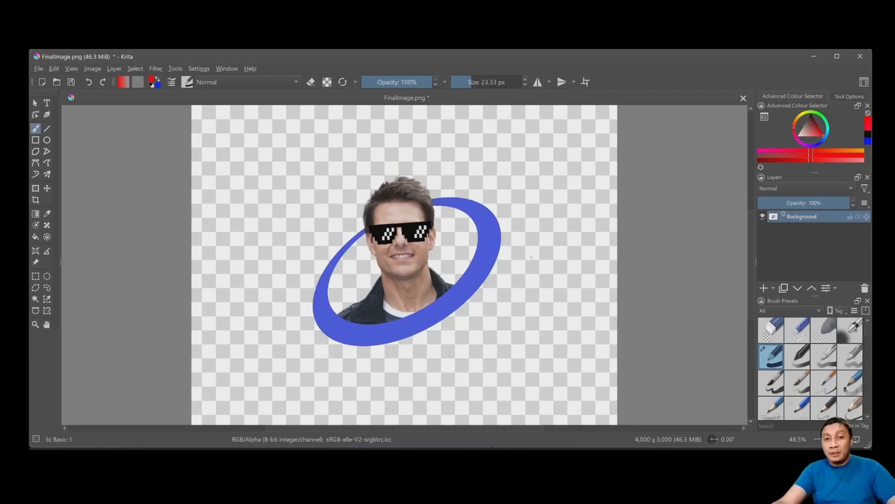
# Step: Add a paint layer beneath the Background layer and fill it entirely with orange
pyautogui.click(764, 289)
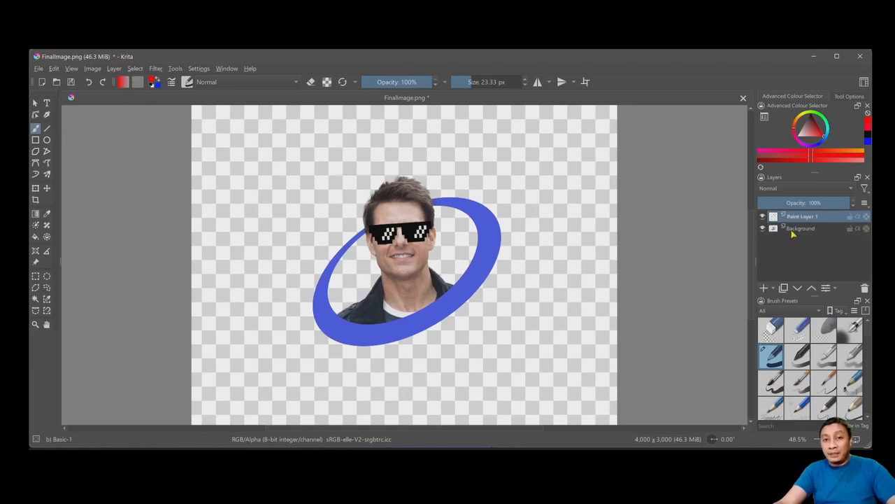
pyautogui.moveTo(801, 220); pyautogui.dragTo(804, 236)
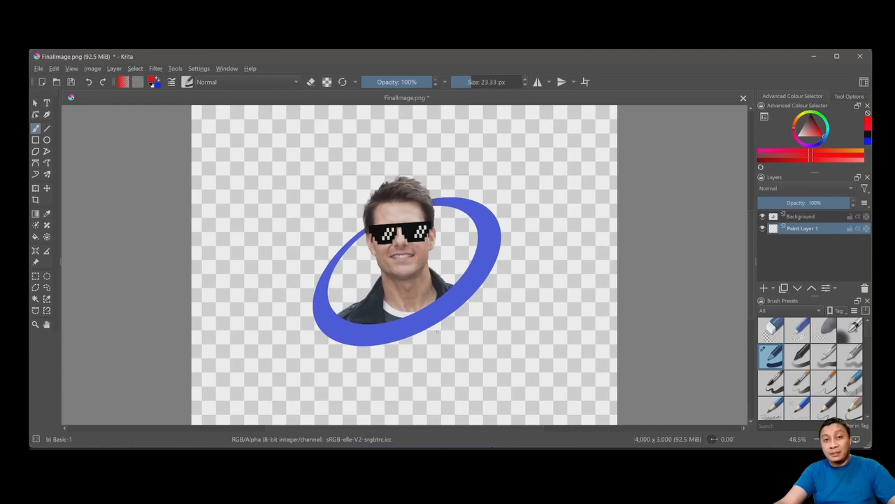
pyautogui.click(799, 123)
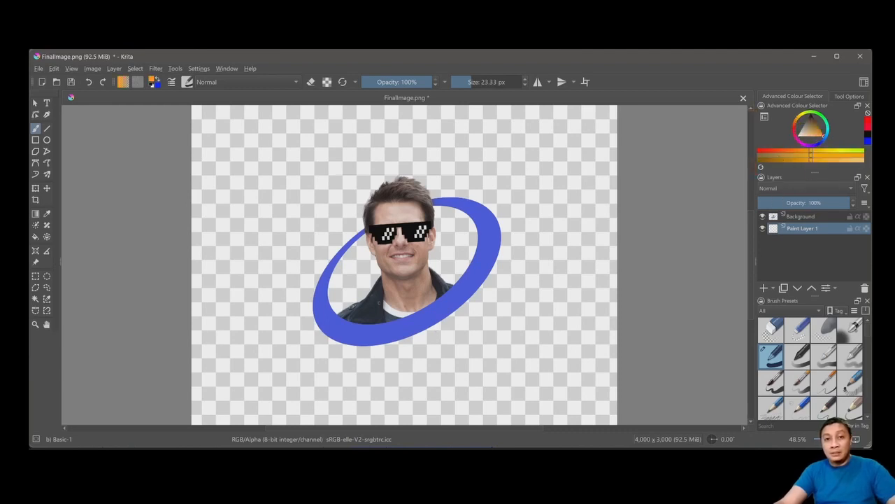
pyautogui.click(36, 237)
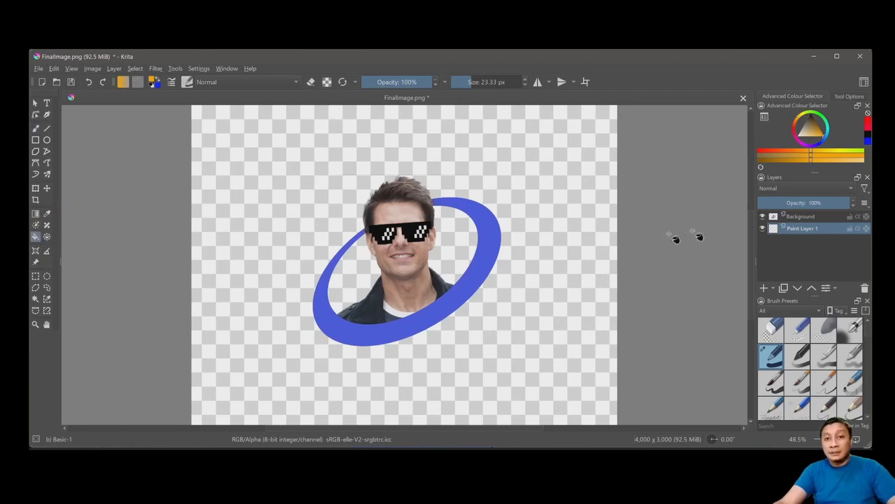
pyautogui.click(280, 165)
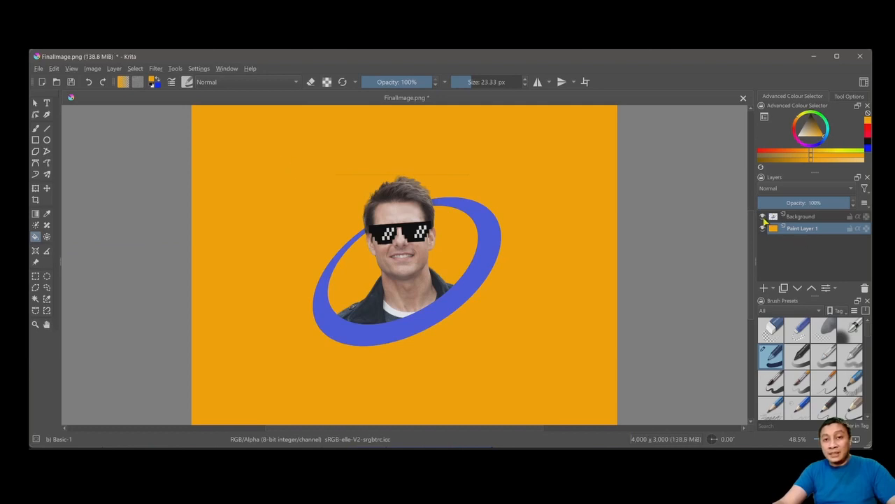
# Step: Toggle the visibility of the Background layer and the orange paint layer to check the image's transparency, leaving both visible
pyautogui.click(763, 217)
pyautogui.click(762, 216)
pyautogui.click(762, 217)
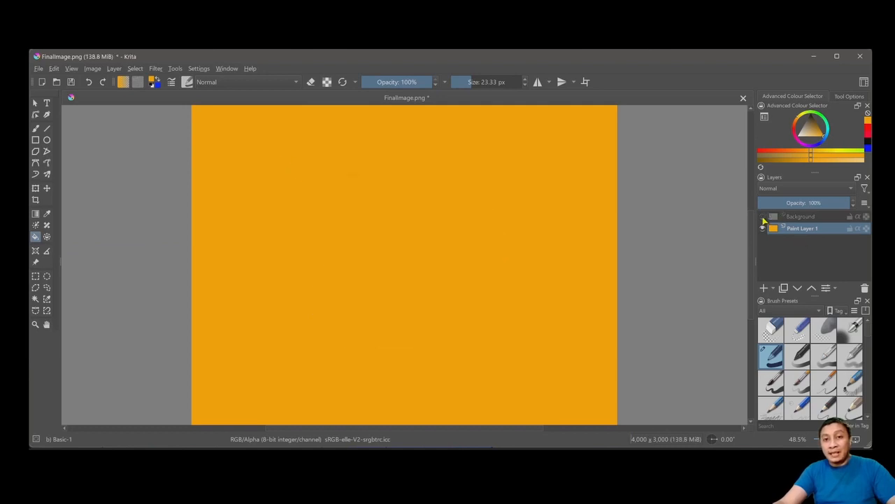
pyautogui.click(762, 217)
pyautogui.click(763, 217)
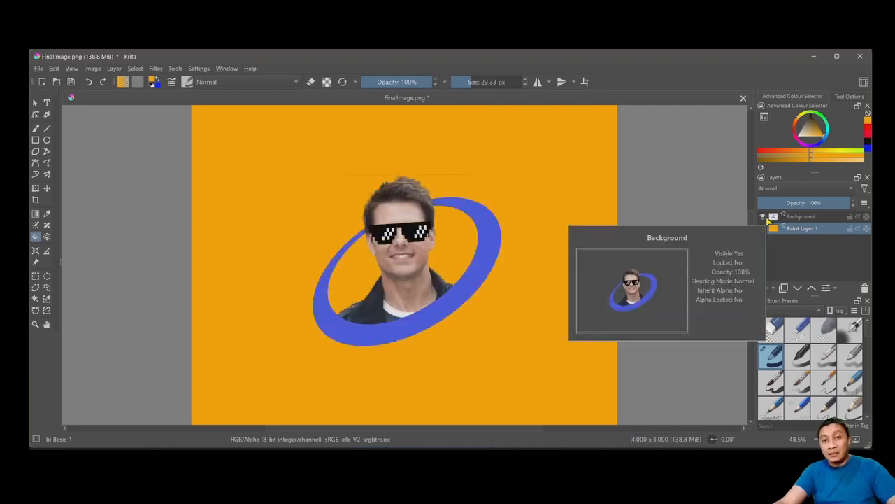
pyautogui.click(763, 228)
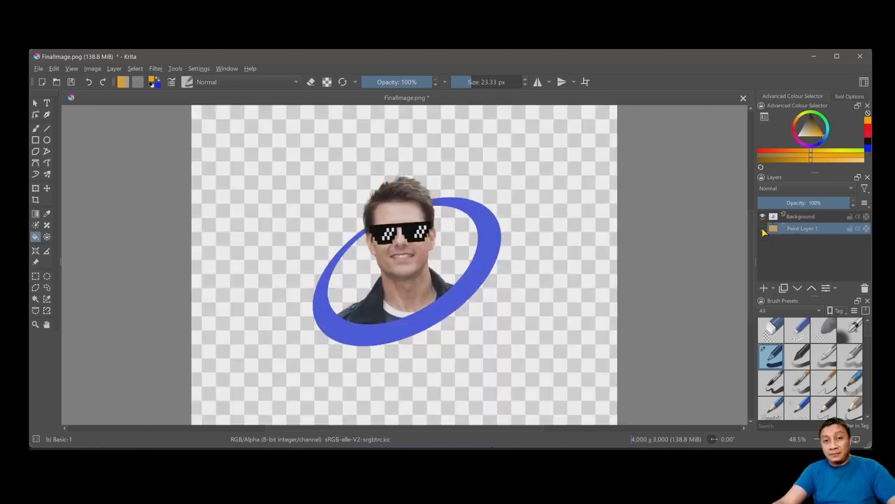
pyautogui.click(763, 228)
pyautogui.click(763, 229)
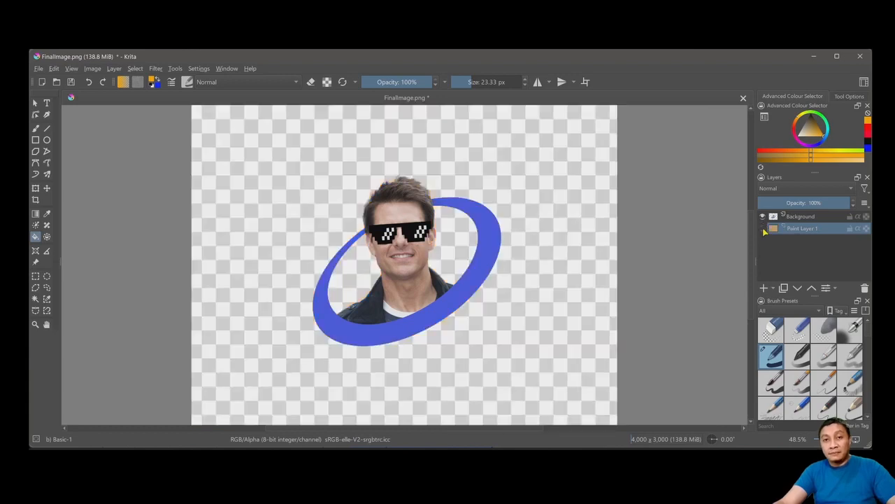
pyautogui.click(763, 229)
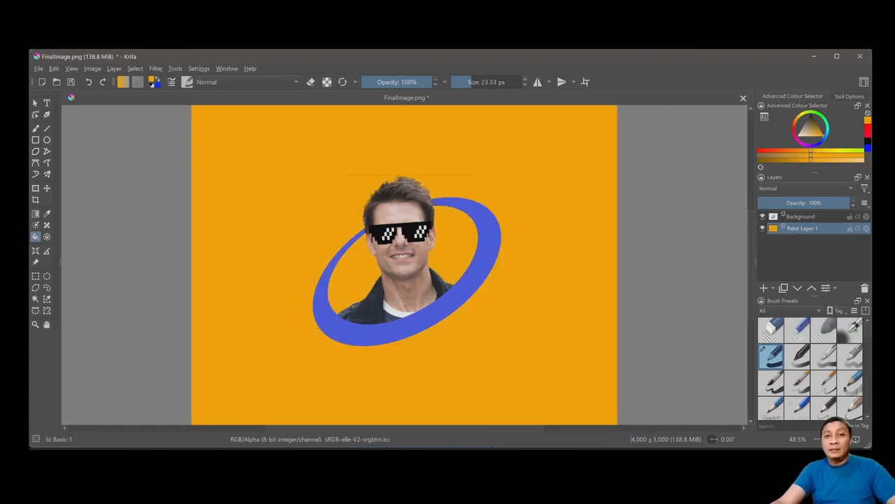